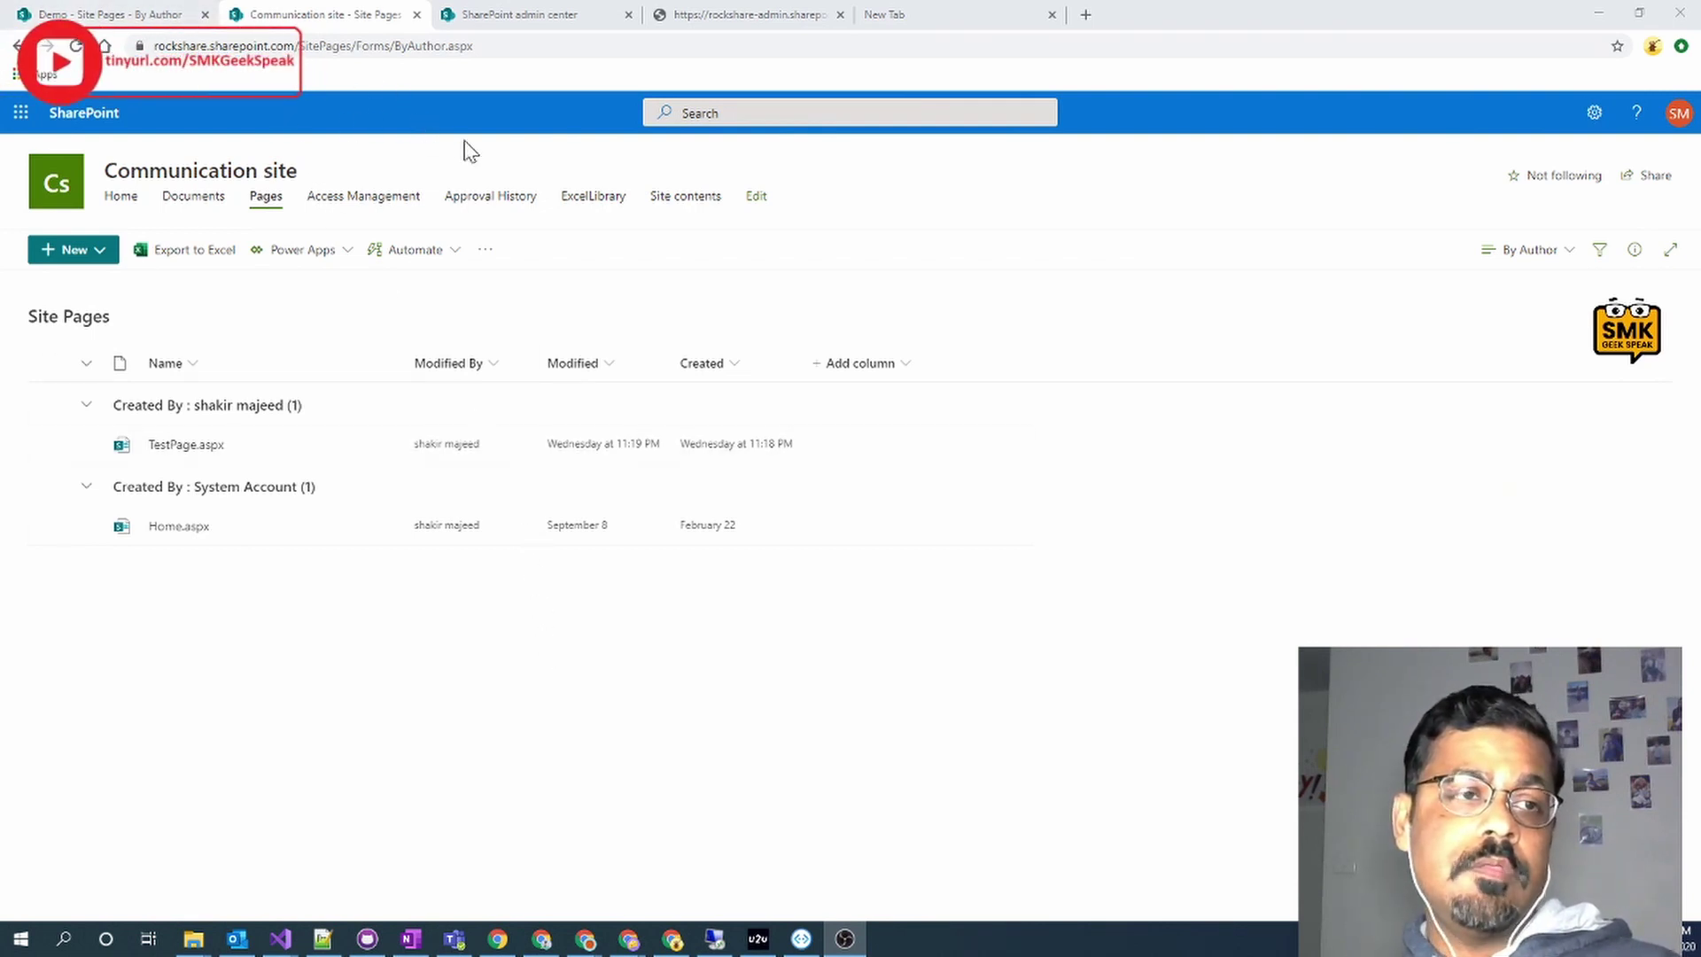
Step: Compare the Communication site's Site Pages with the Demo site's, ending on the Demo site's Site Pages
click(106, 15)
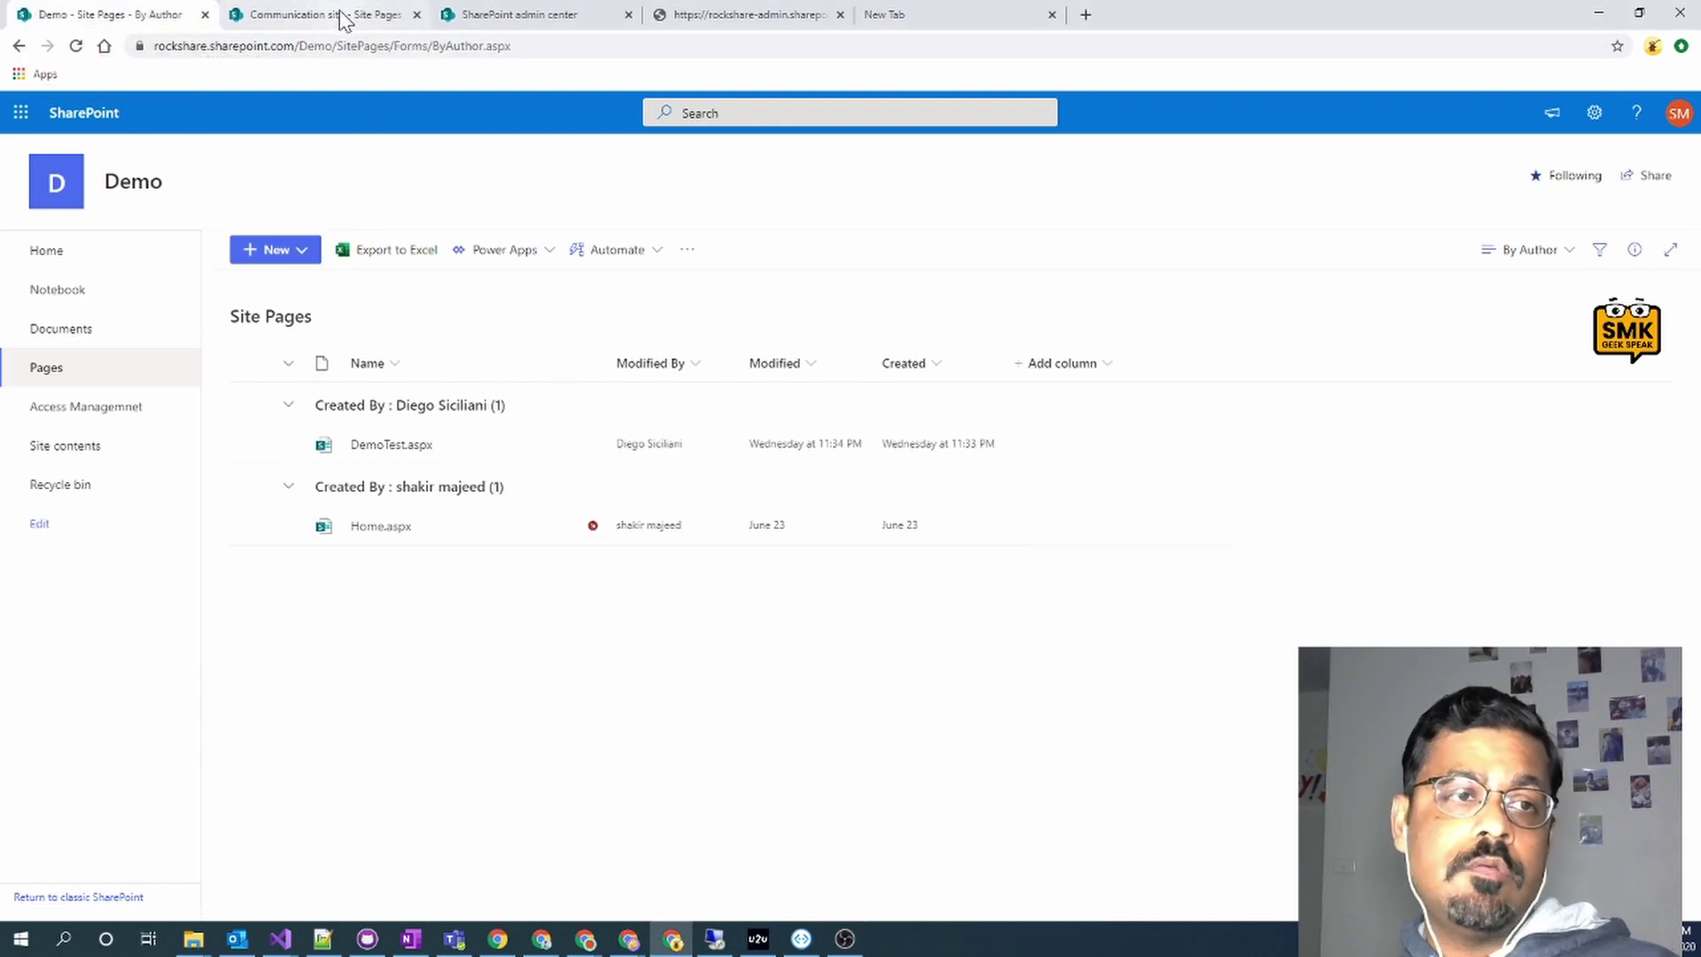
mouse_move(465, 443)
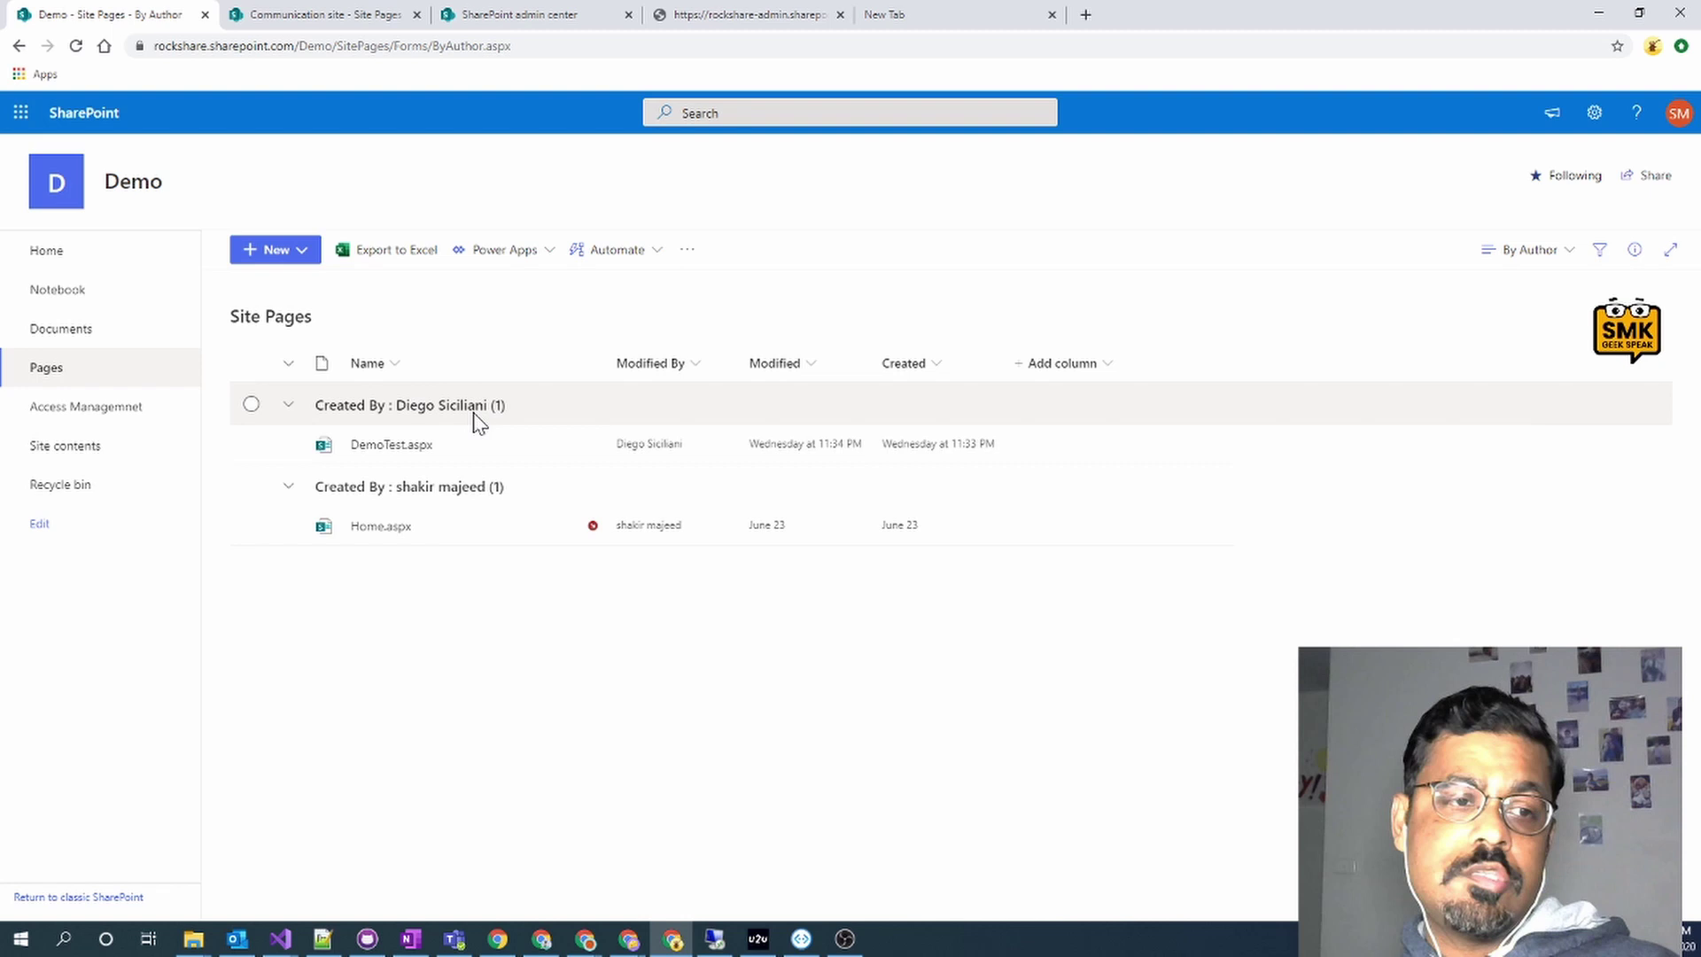
click(342, 13)
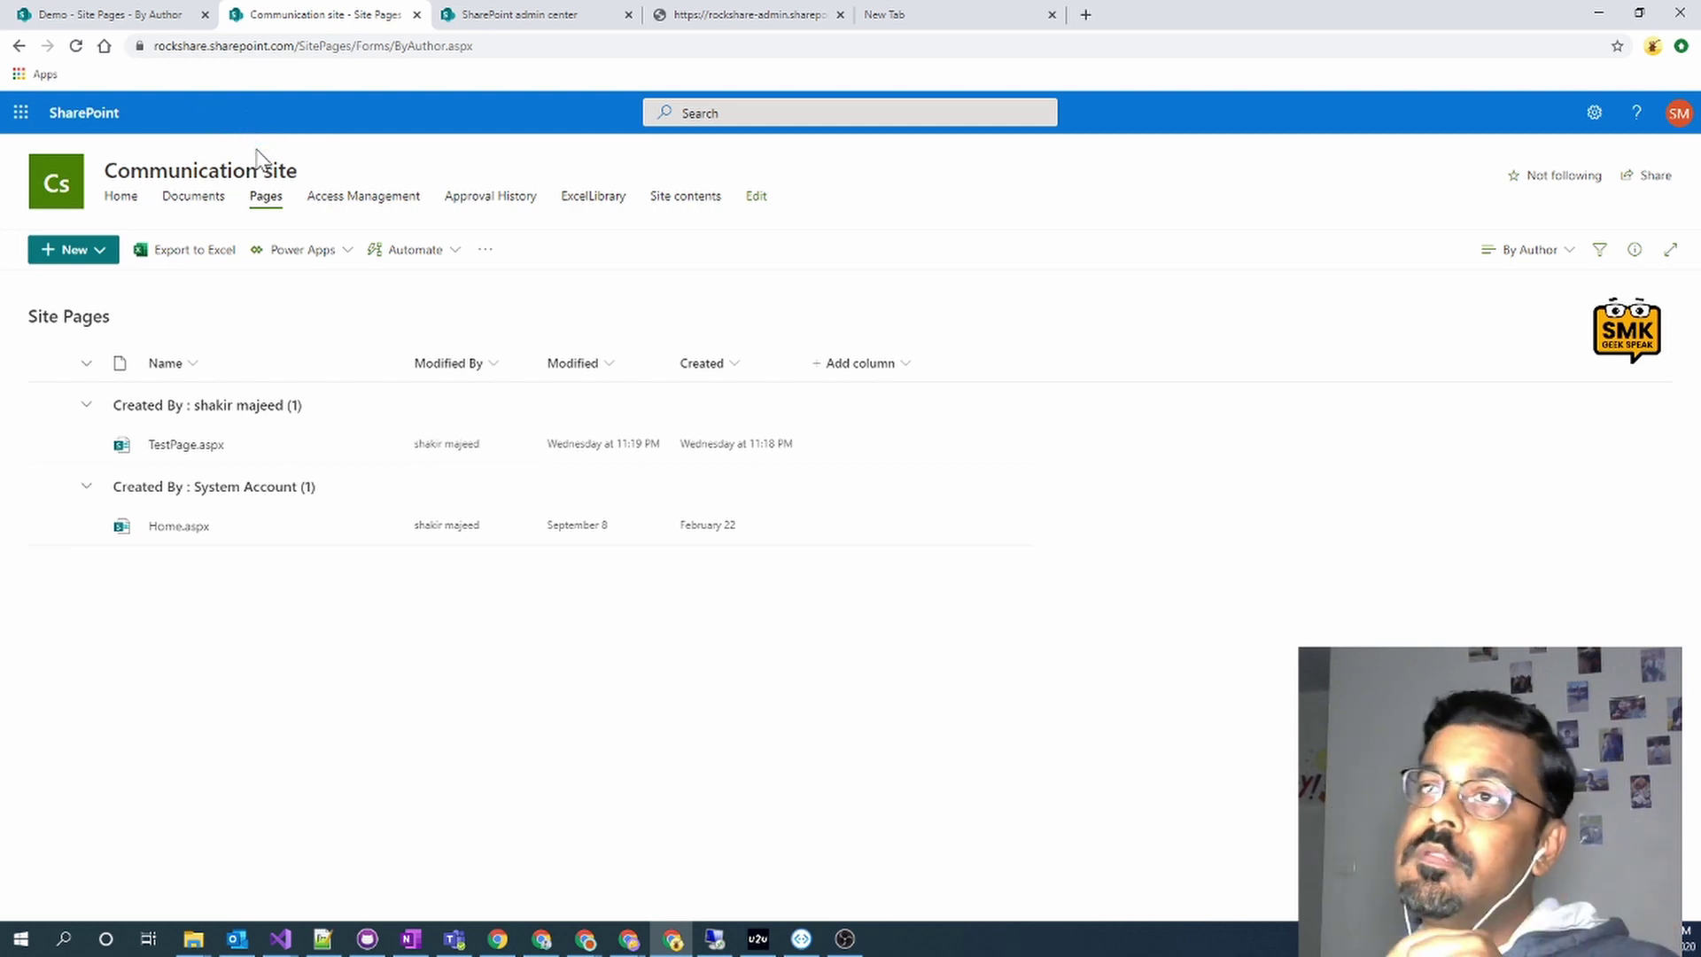
click(174, 16)
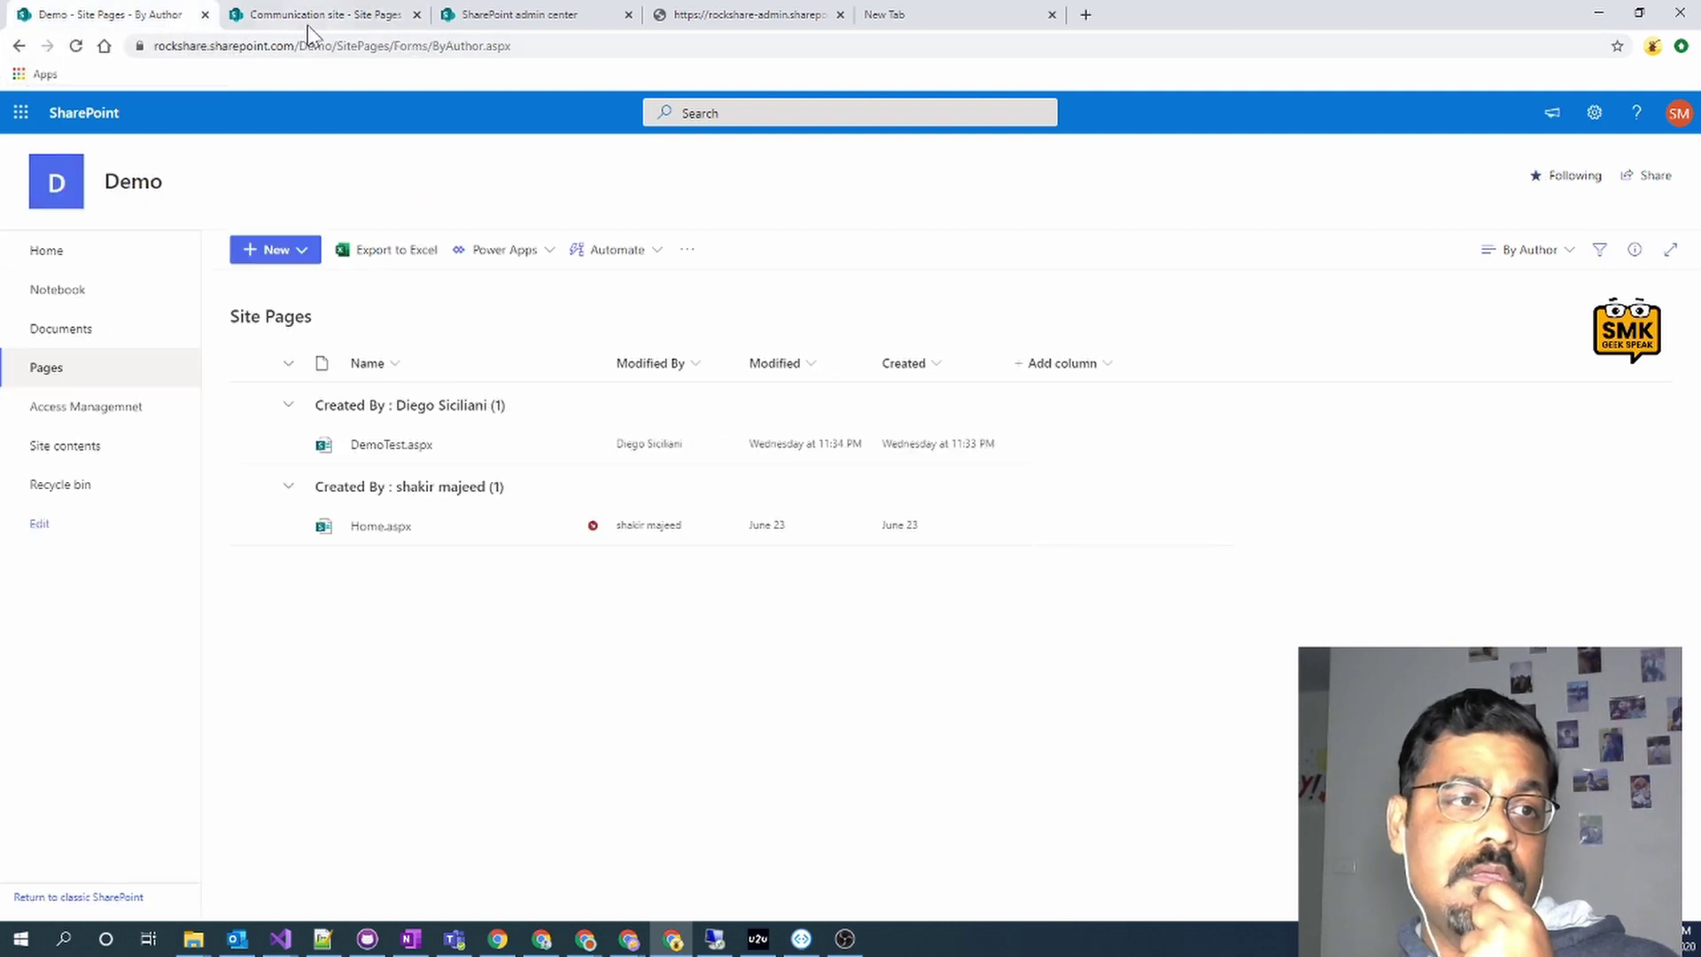
Step: Try Copy to on DemoTest.aspx, find only Site Pages offered, and close the Copy panel
mouse_move(440, 443)
click(585, 446)
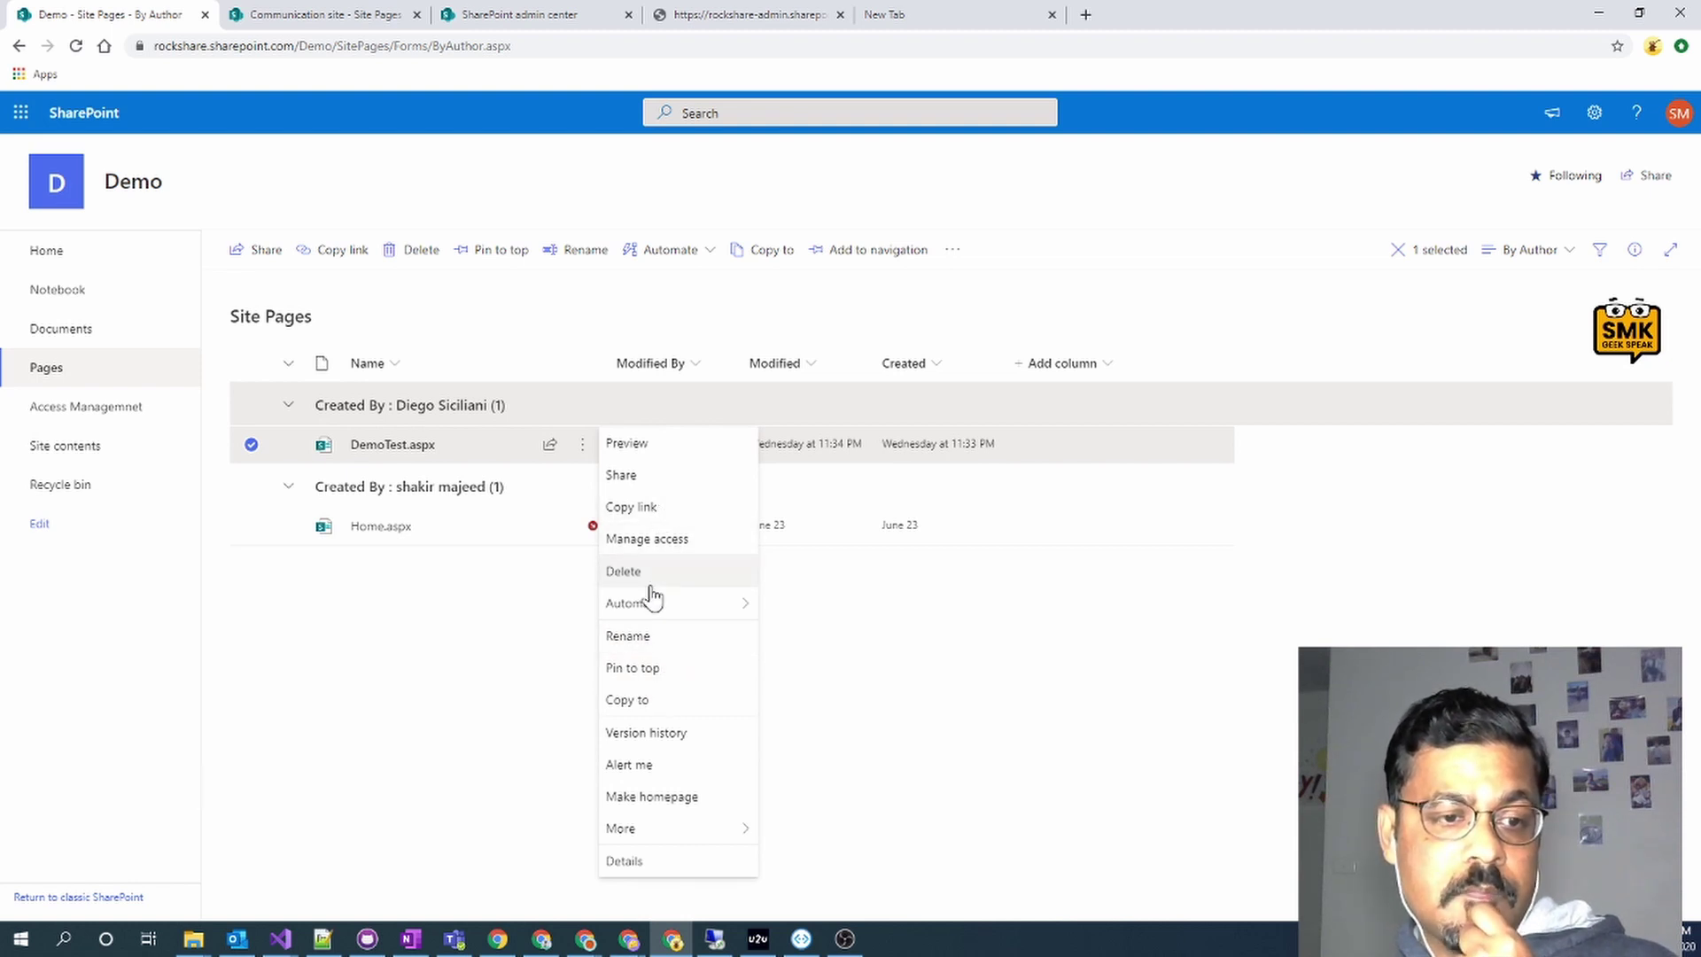
click(627, 700)
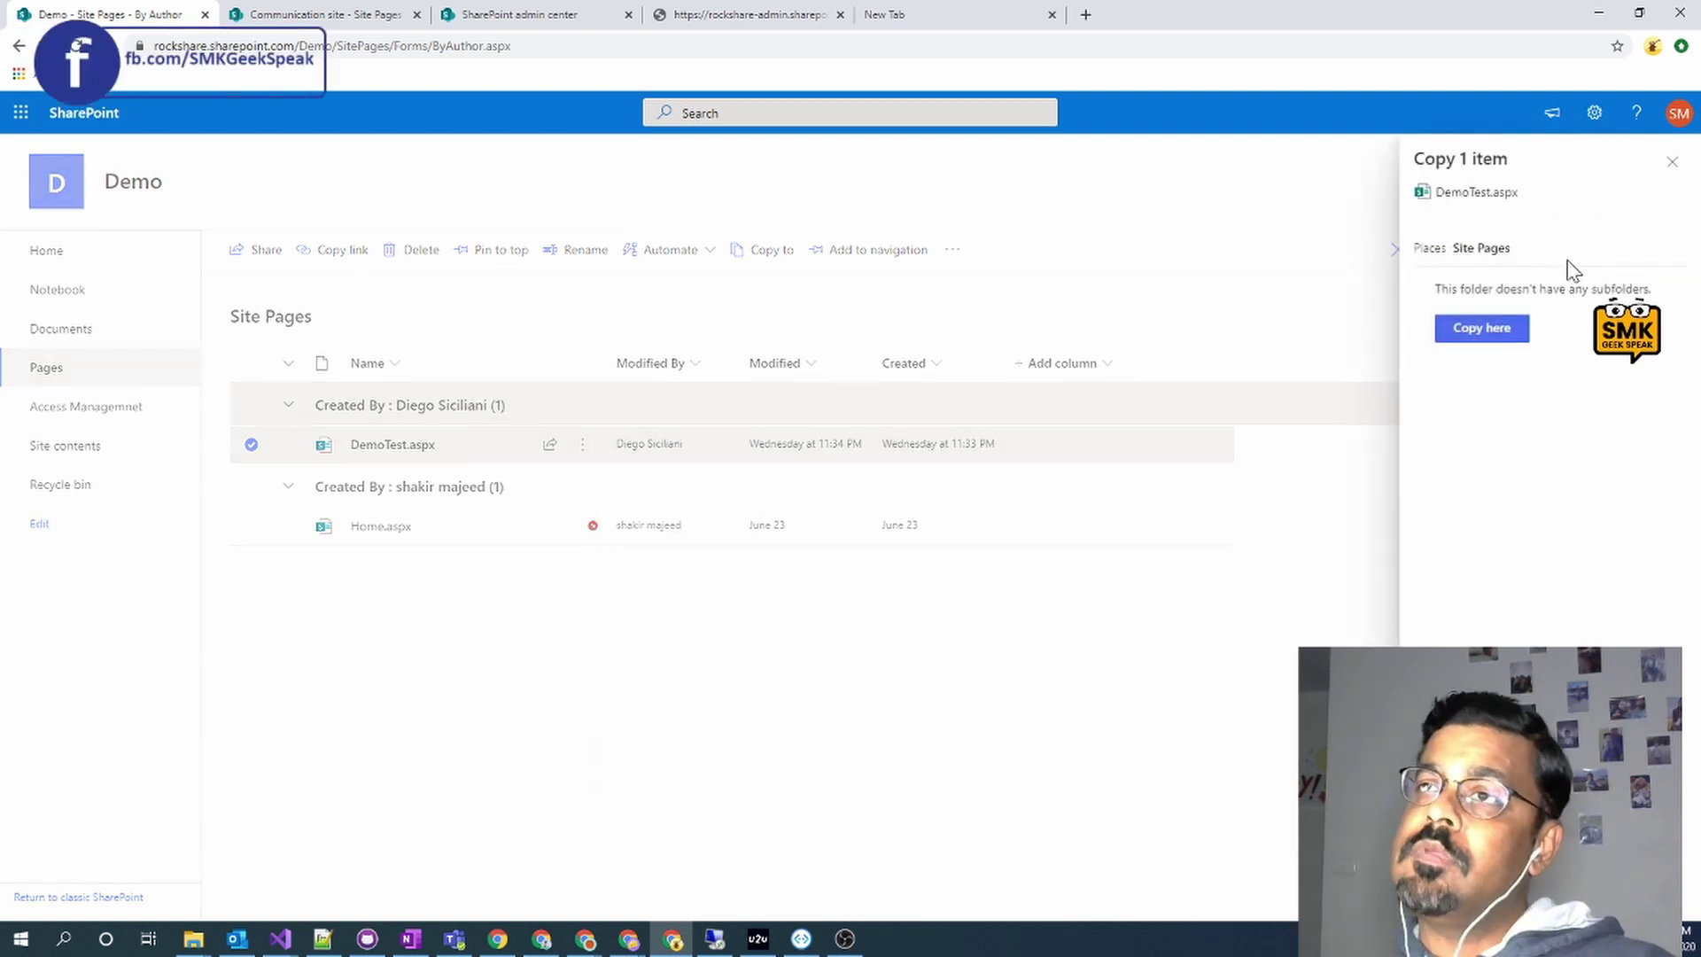
click(1673, 164)
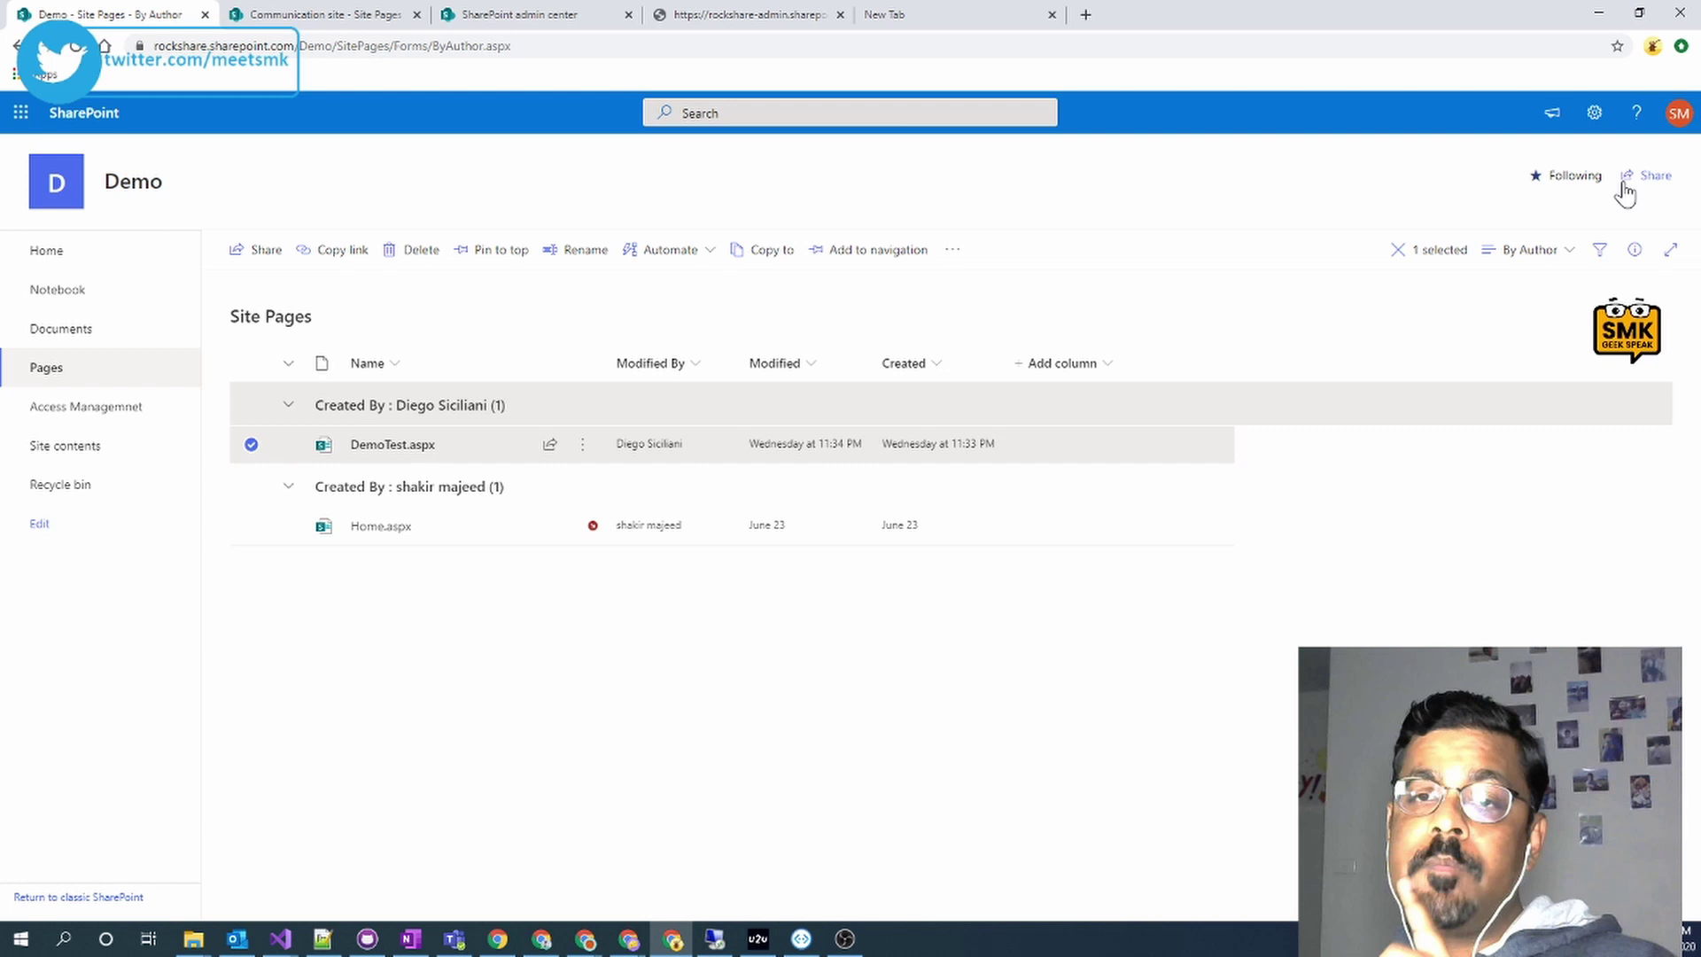
Step: Switch the Demo Site Pages library to Classic experience in Advanced settings, then return to the library
click(1602, 120)
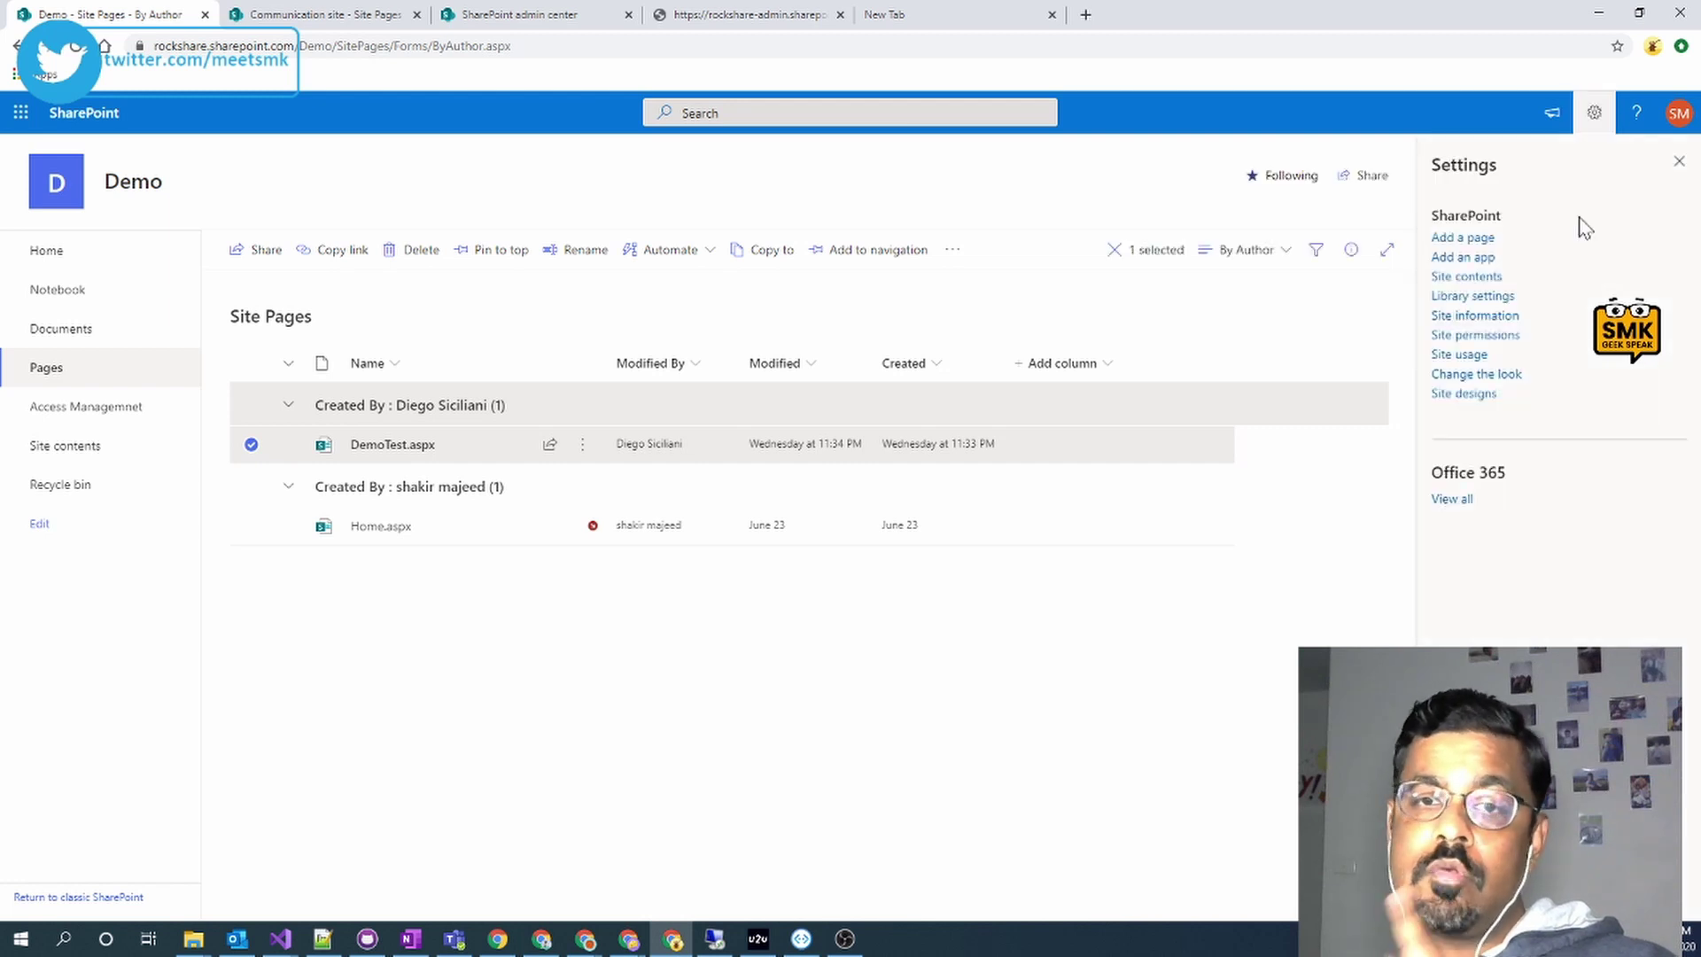
click(1476, 296)
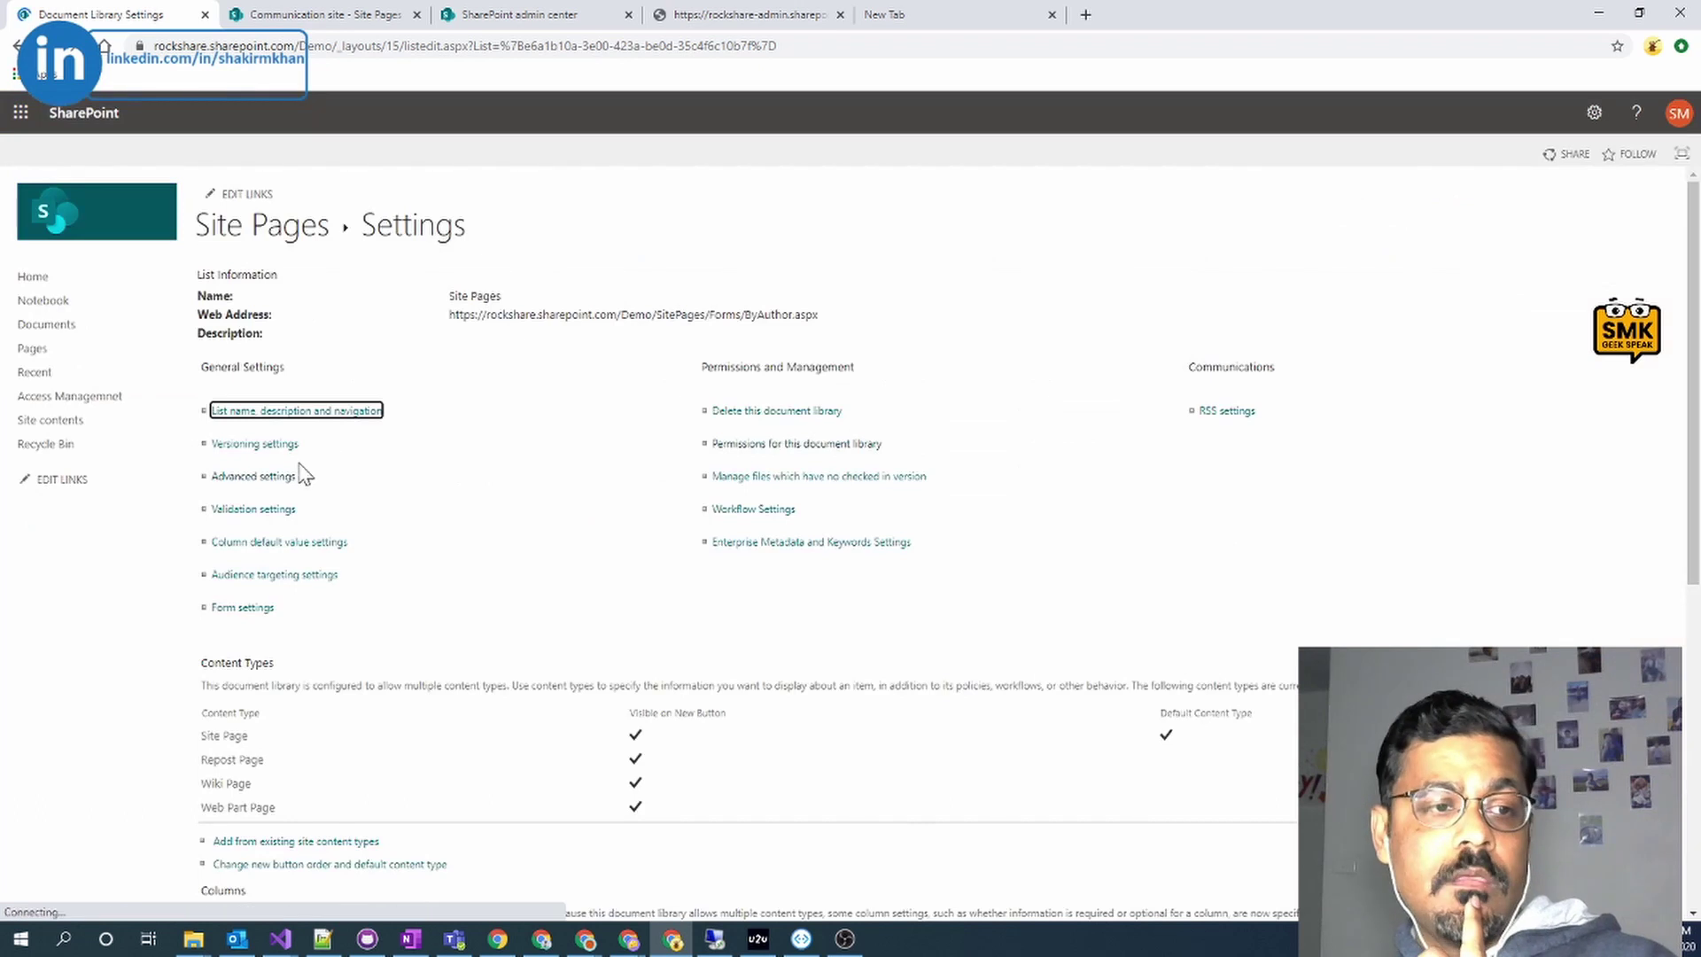
click(272, 478)
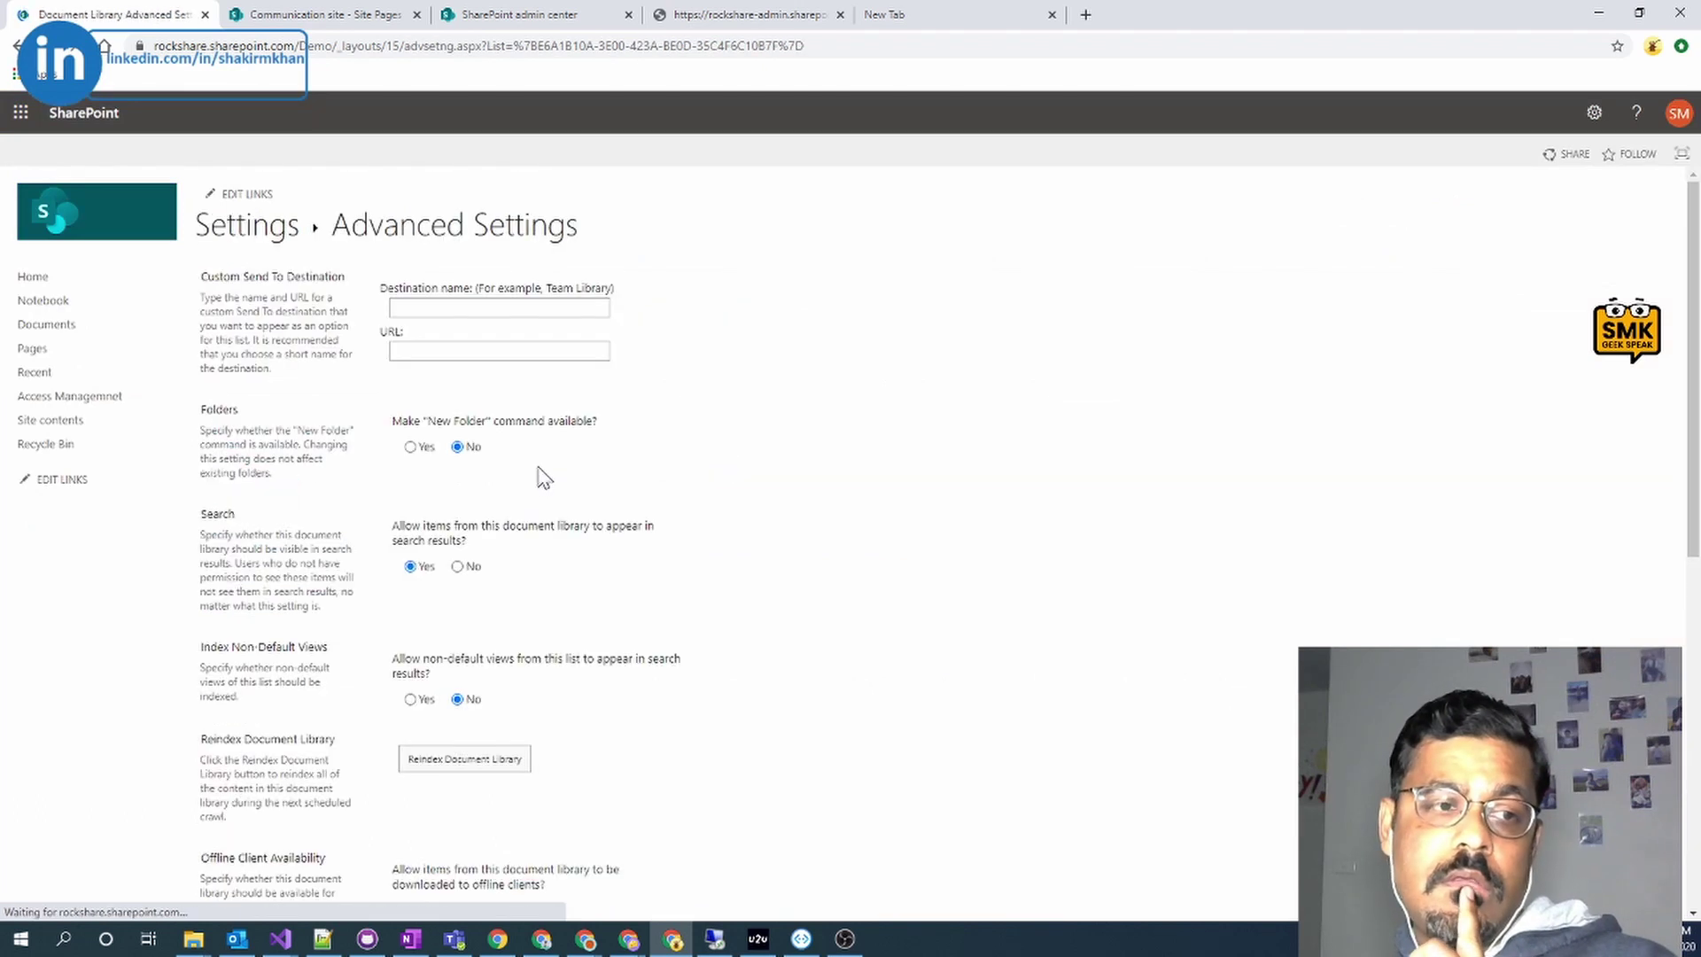
scroll(665, 526, down, 2)
scroll(683, 536, down, 2)
scroll(684, 536, down, 2)
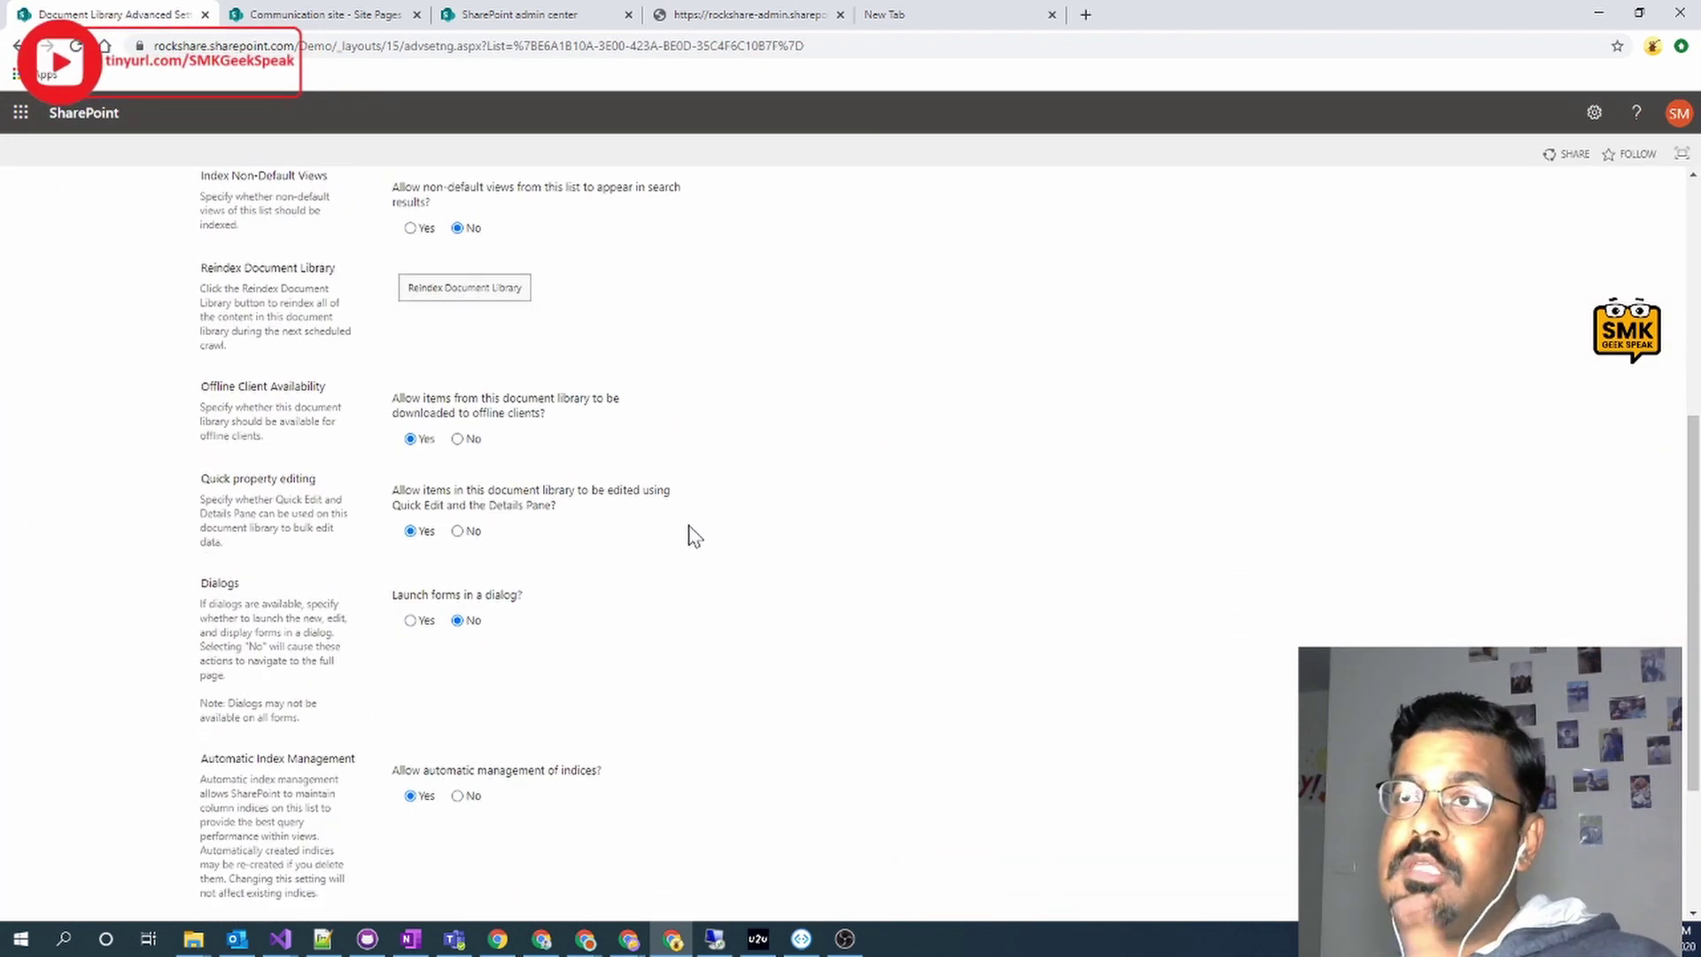
scroll(691, 536, down, 2)
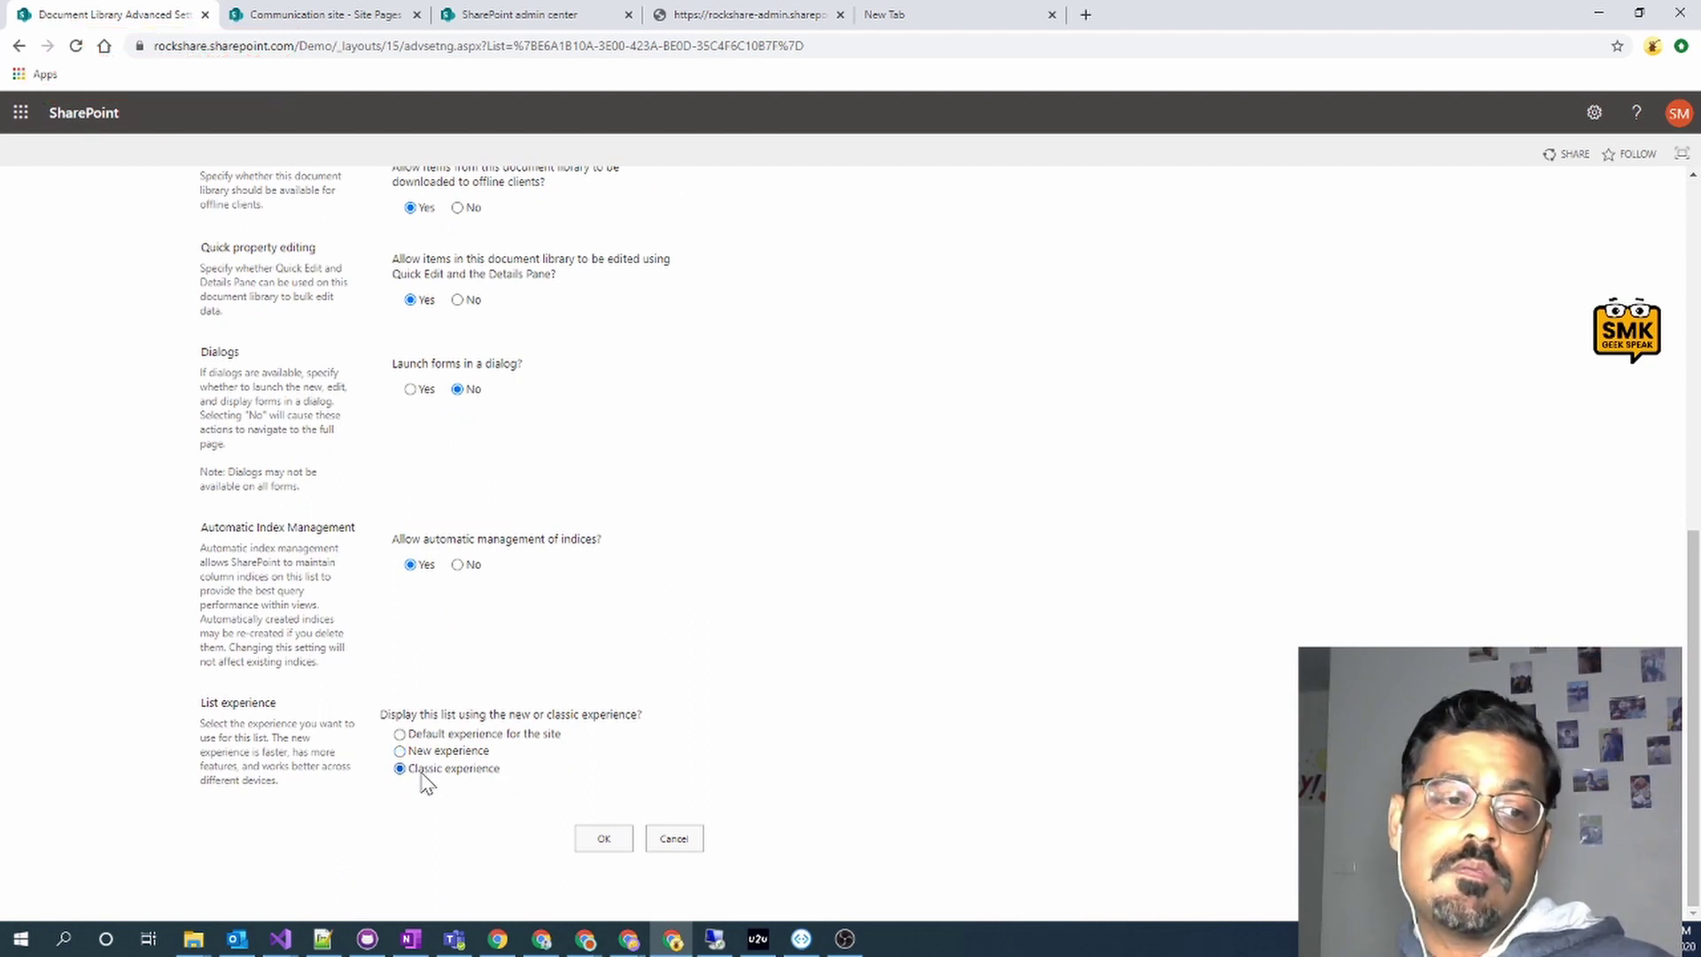
click(601, 844)
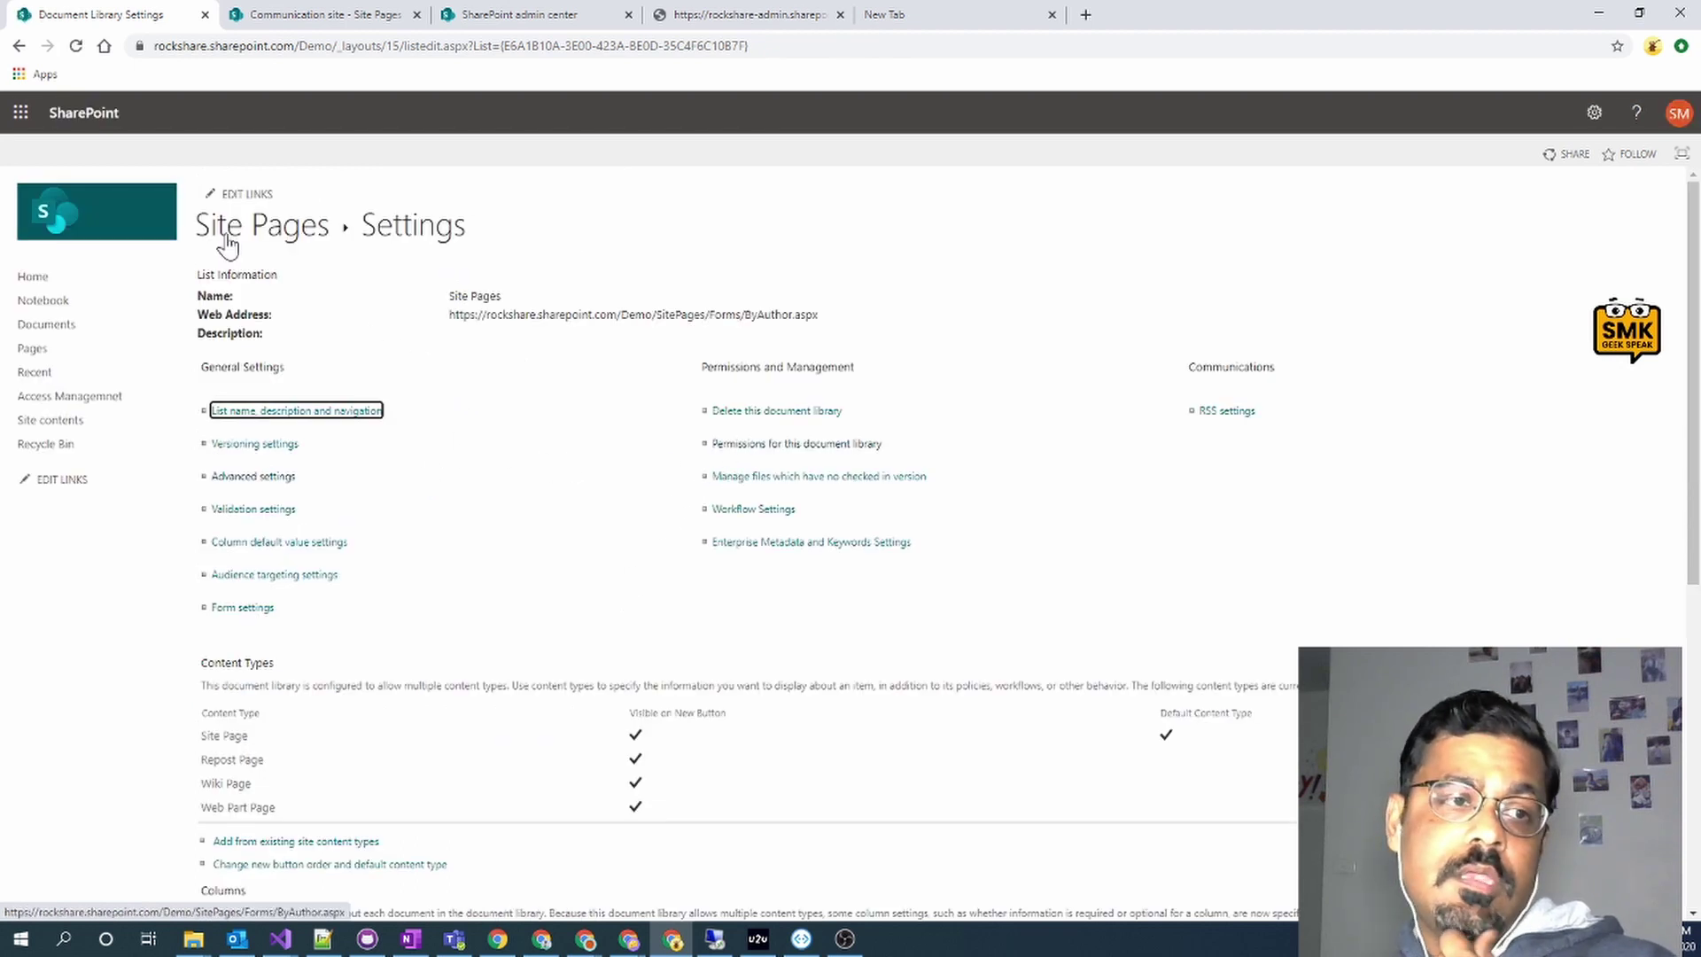
click(293, 239)
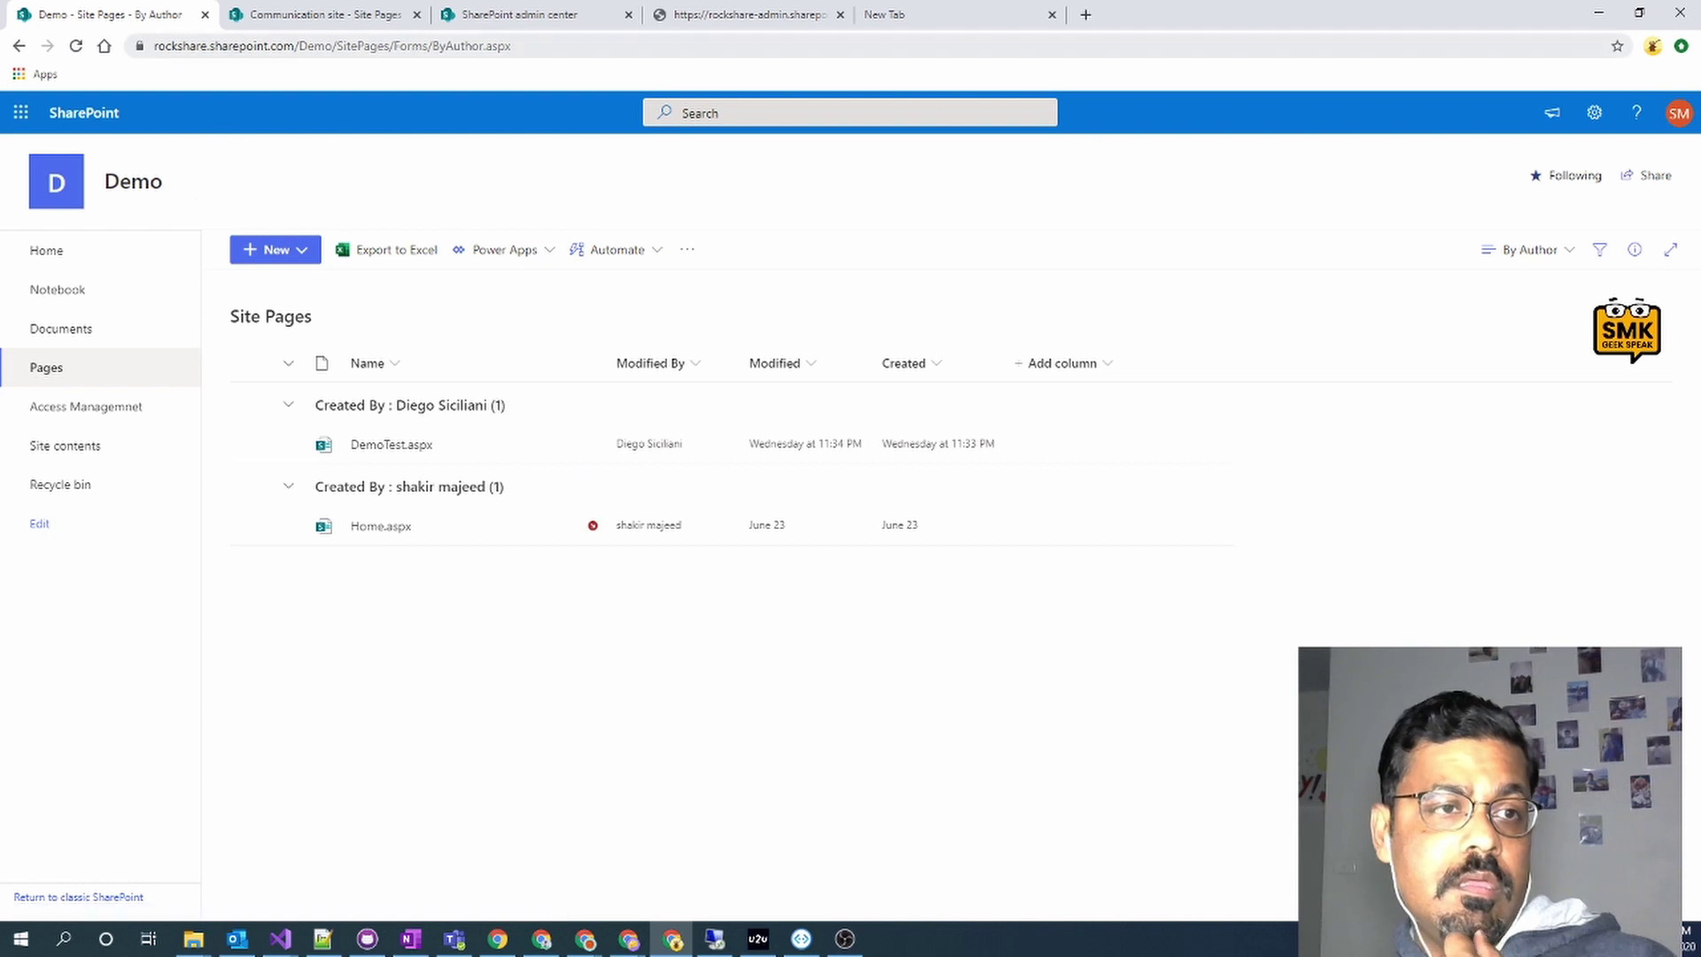
Step: Reload the library in classic view and start copying DemoTest.aspx from its callout
click(75, 47)
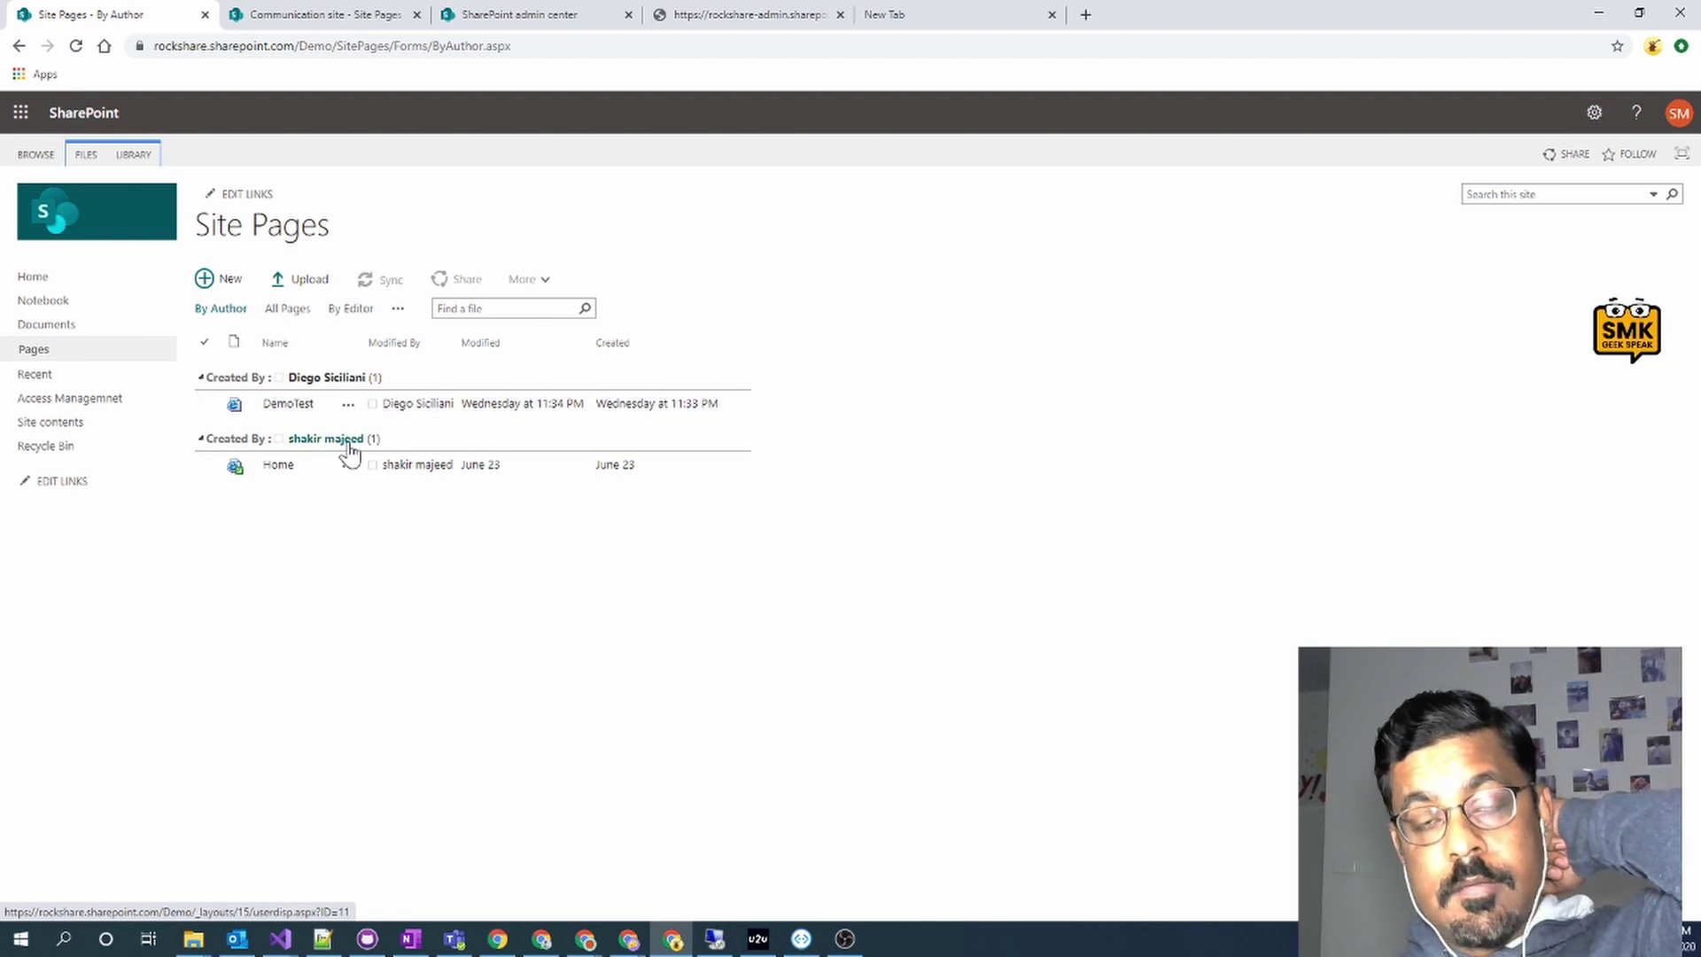
click(350, 409)
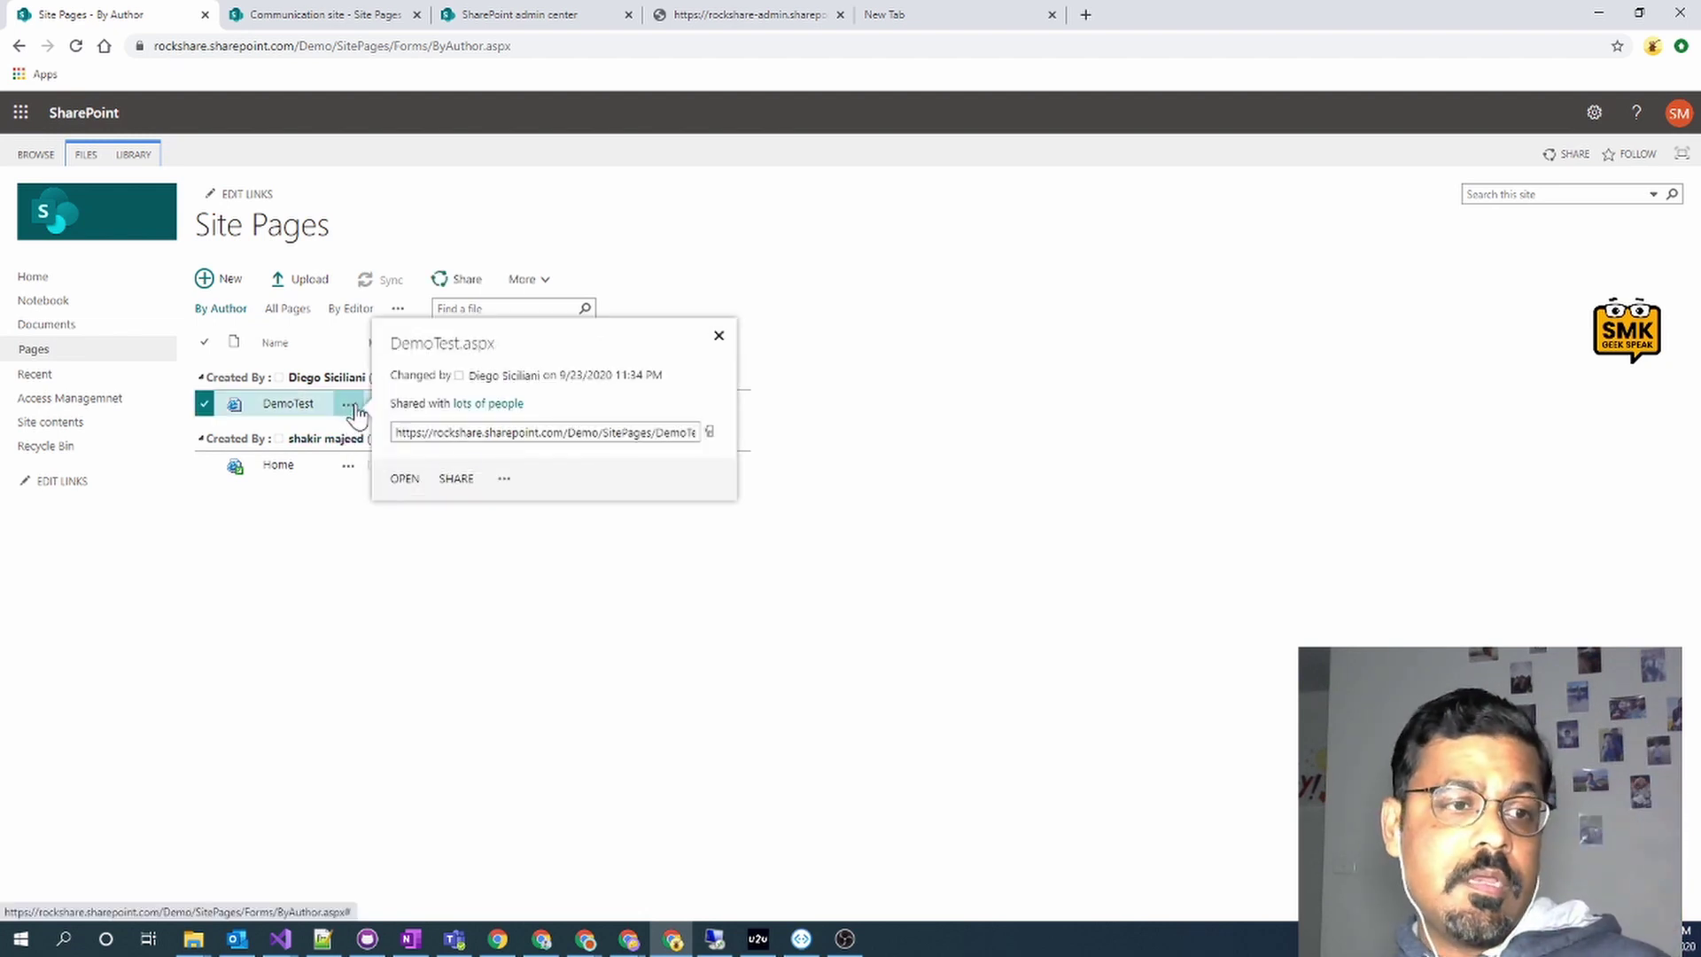
click(505, 481)
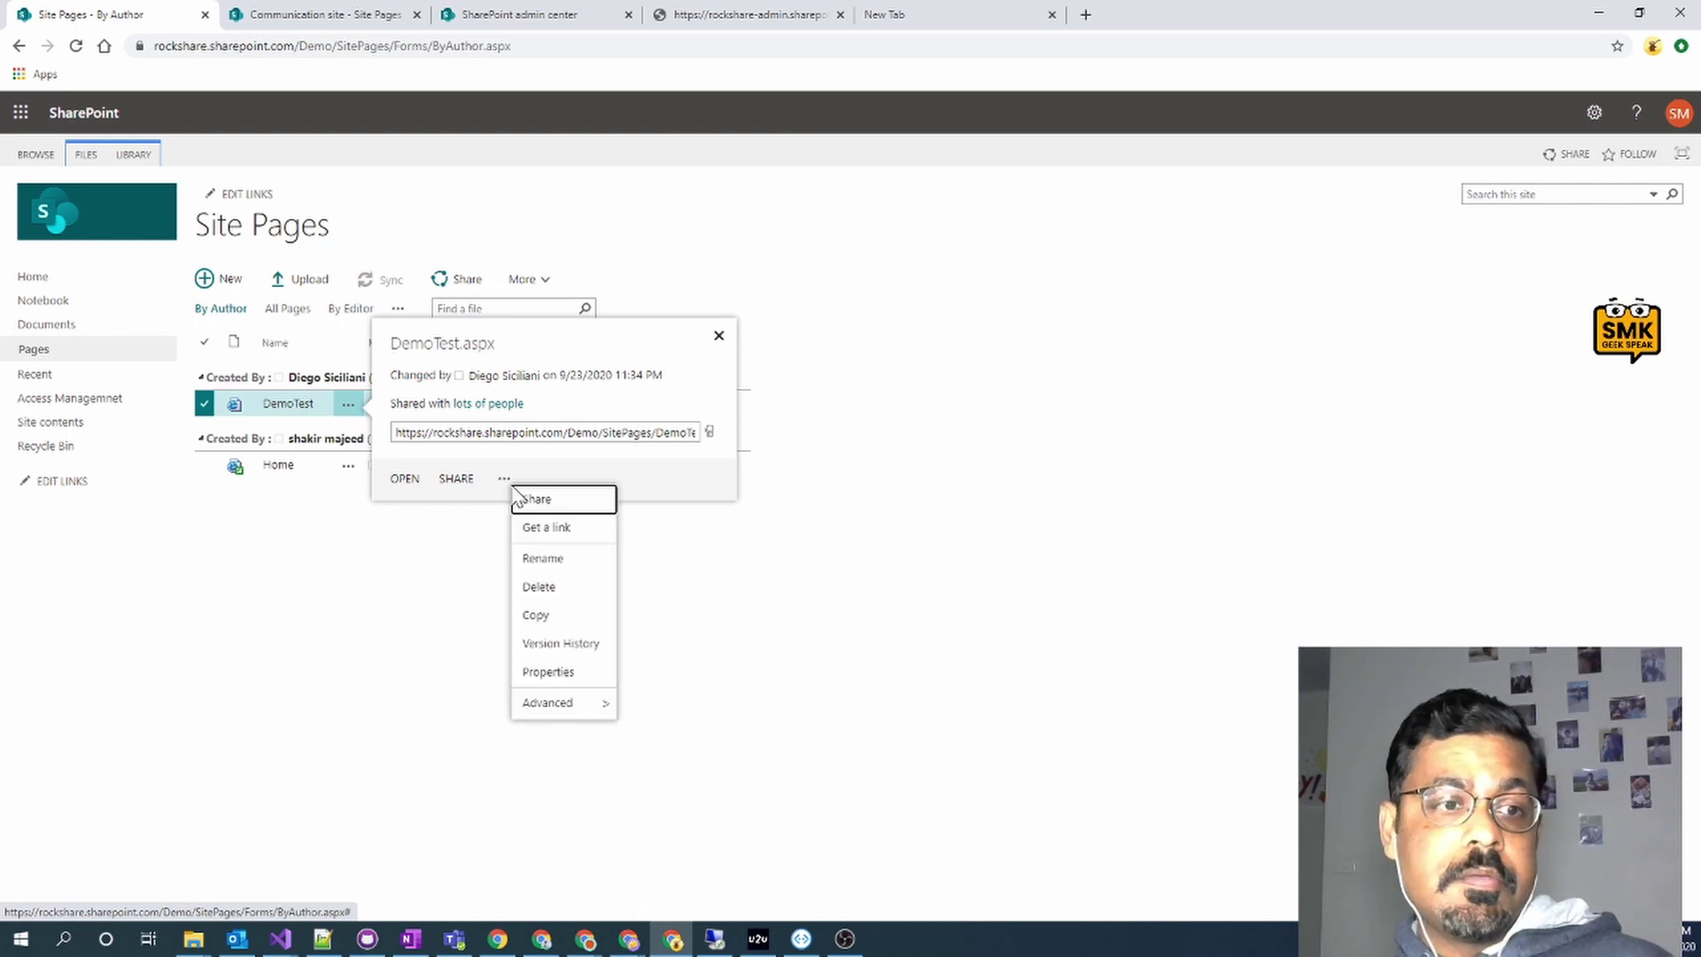
click(552, 623)
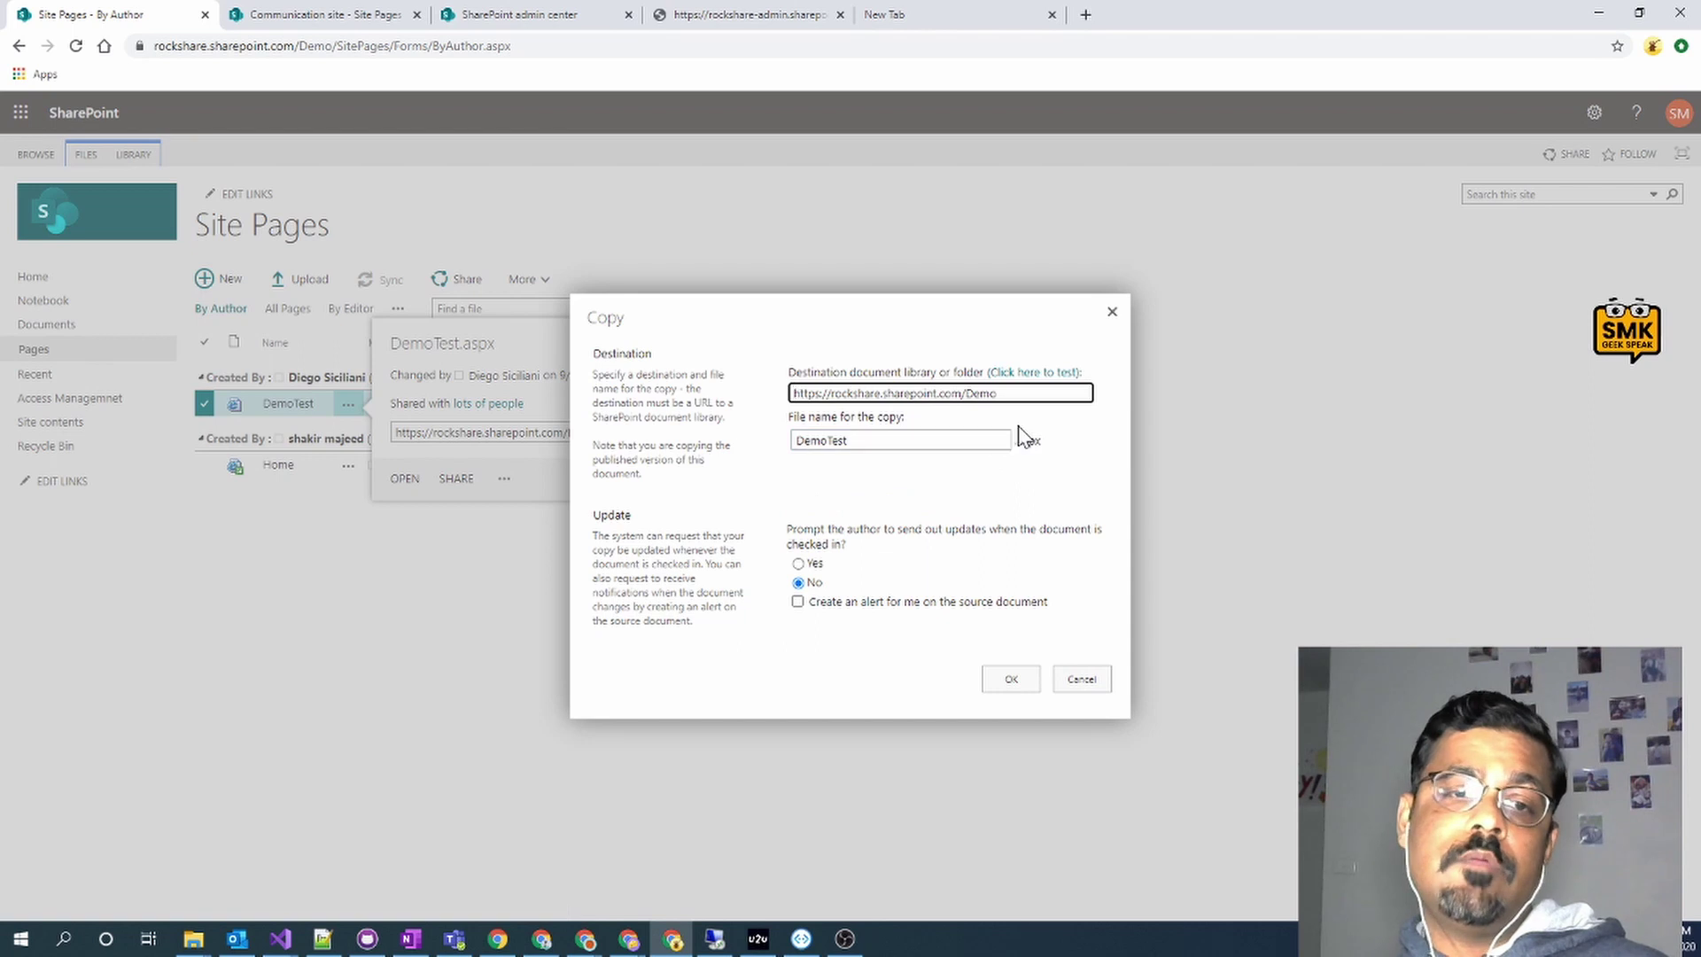
double_click(980, 393)
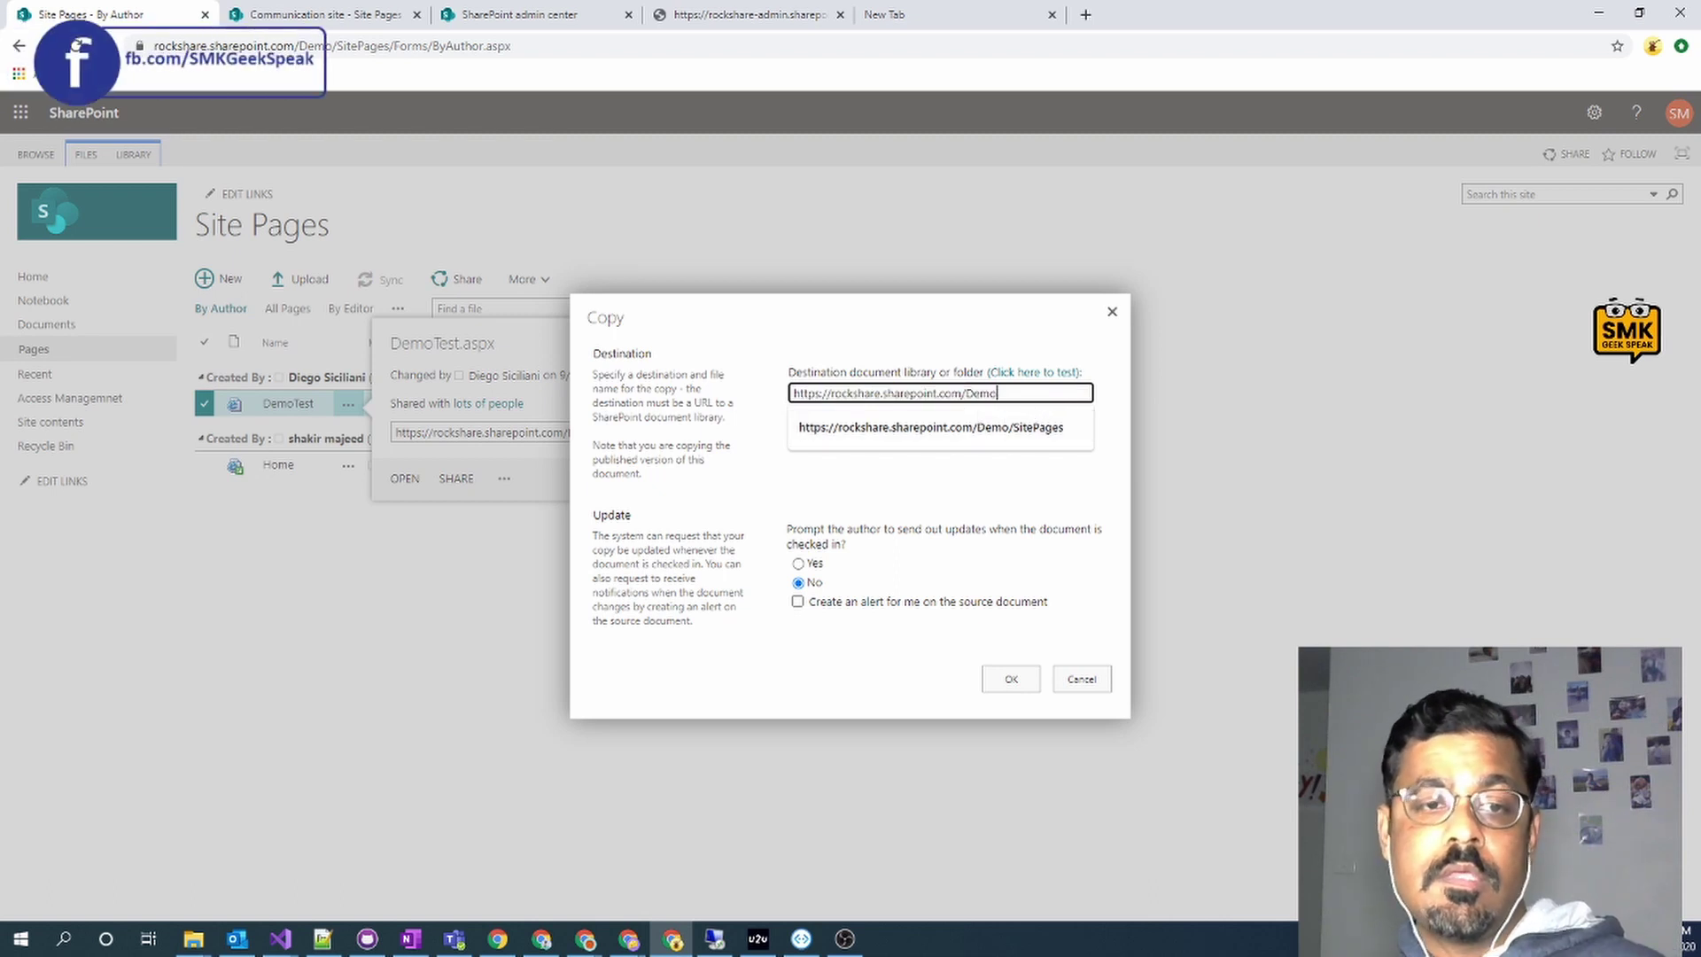
double_click(981, 393)
key(BackSpace)
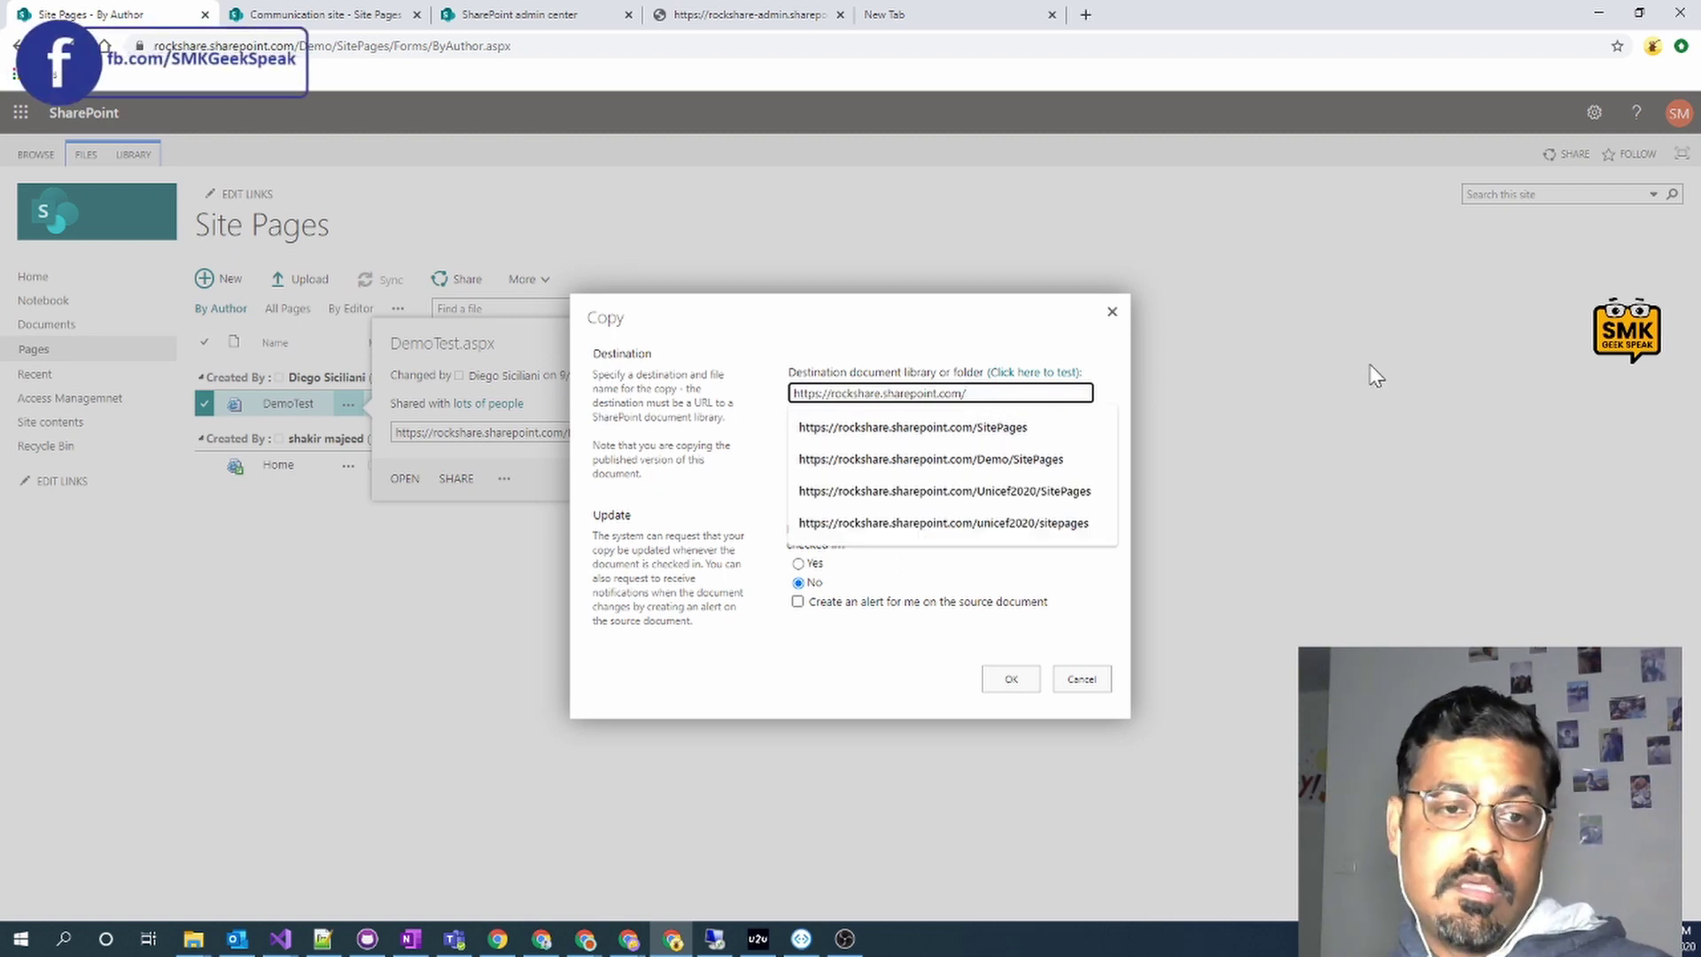
key(Down)
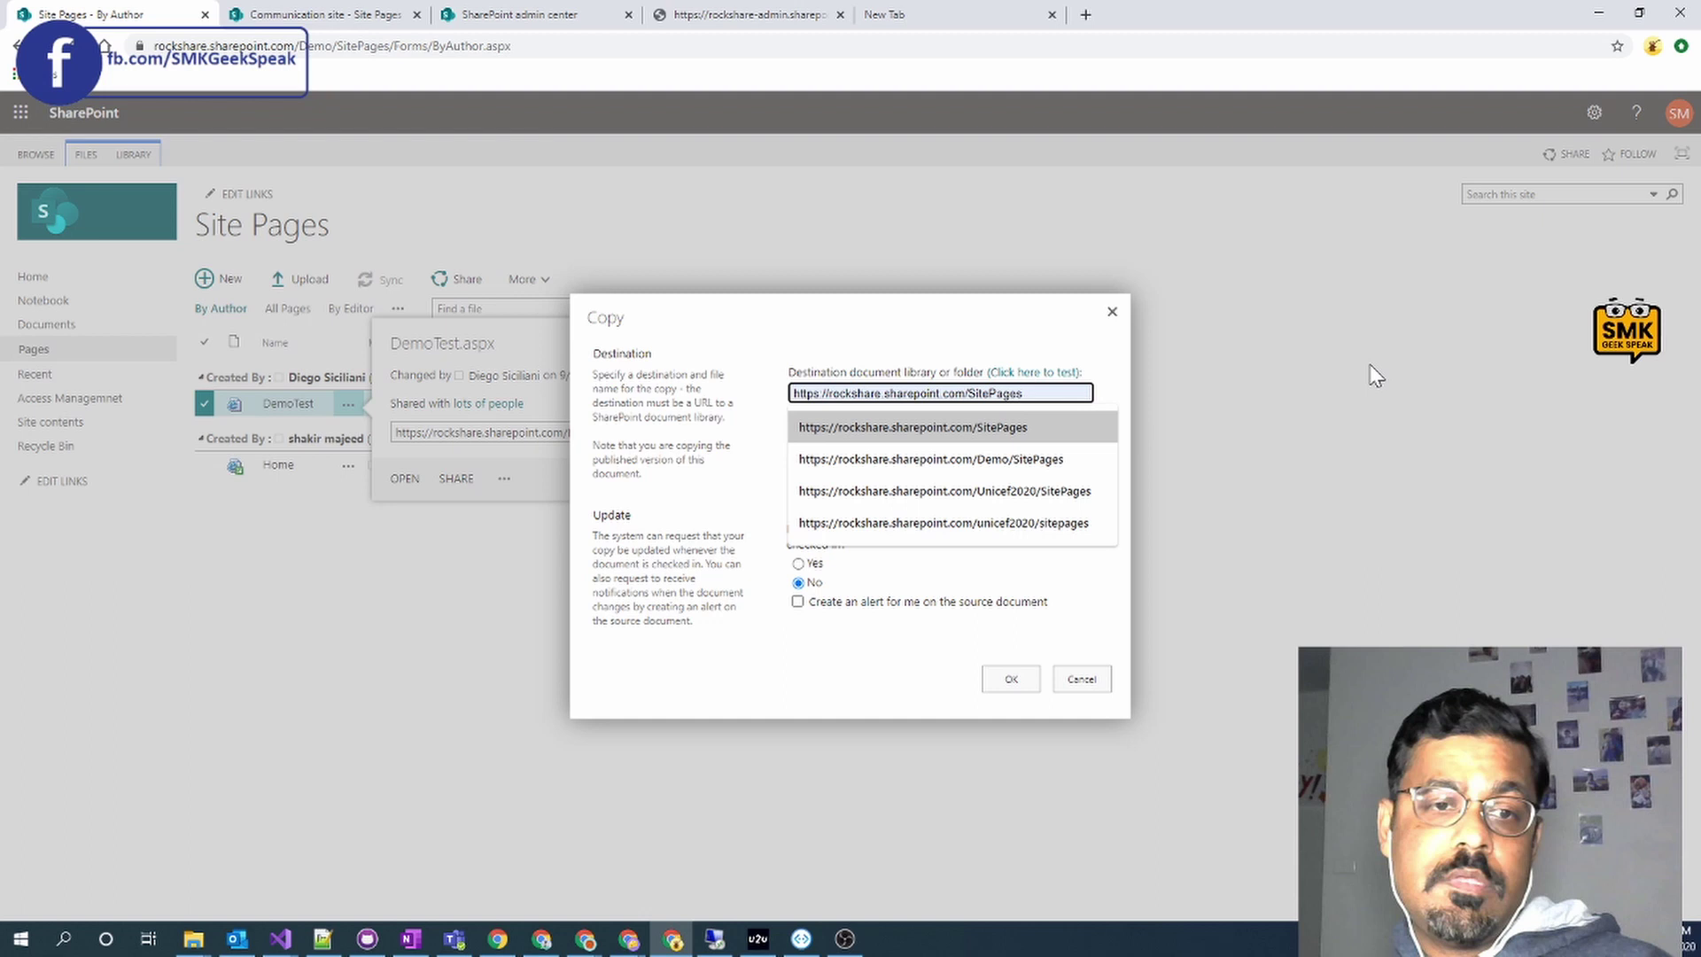
click(1118, 391)
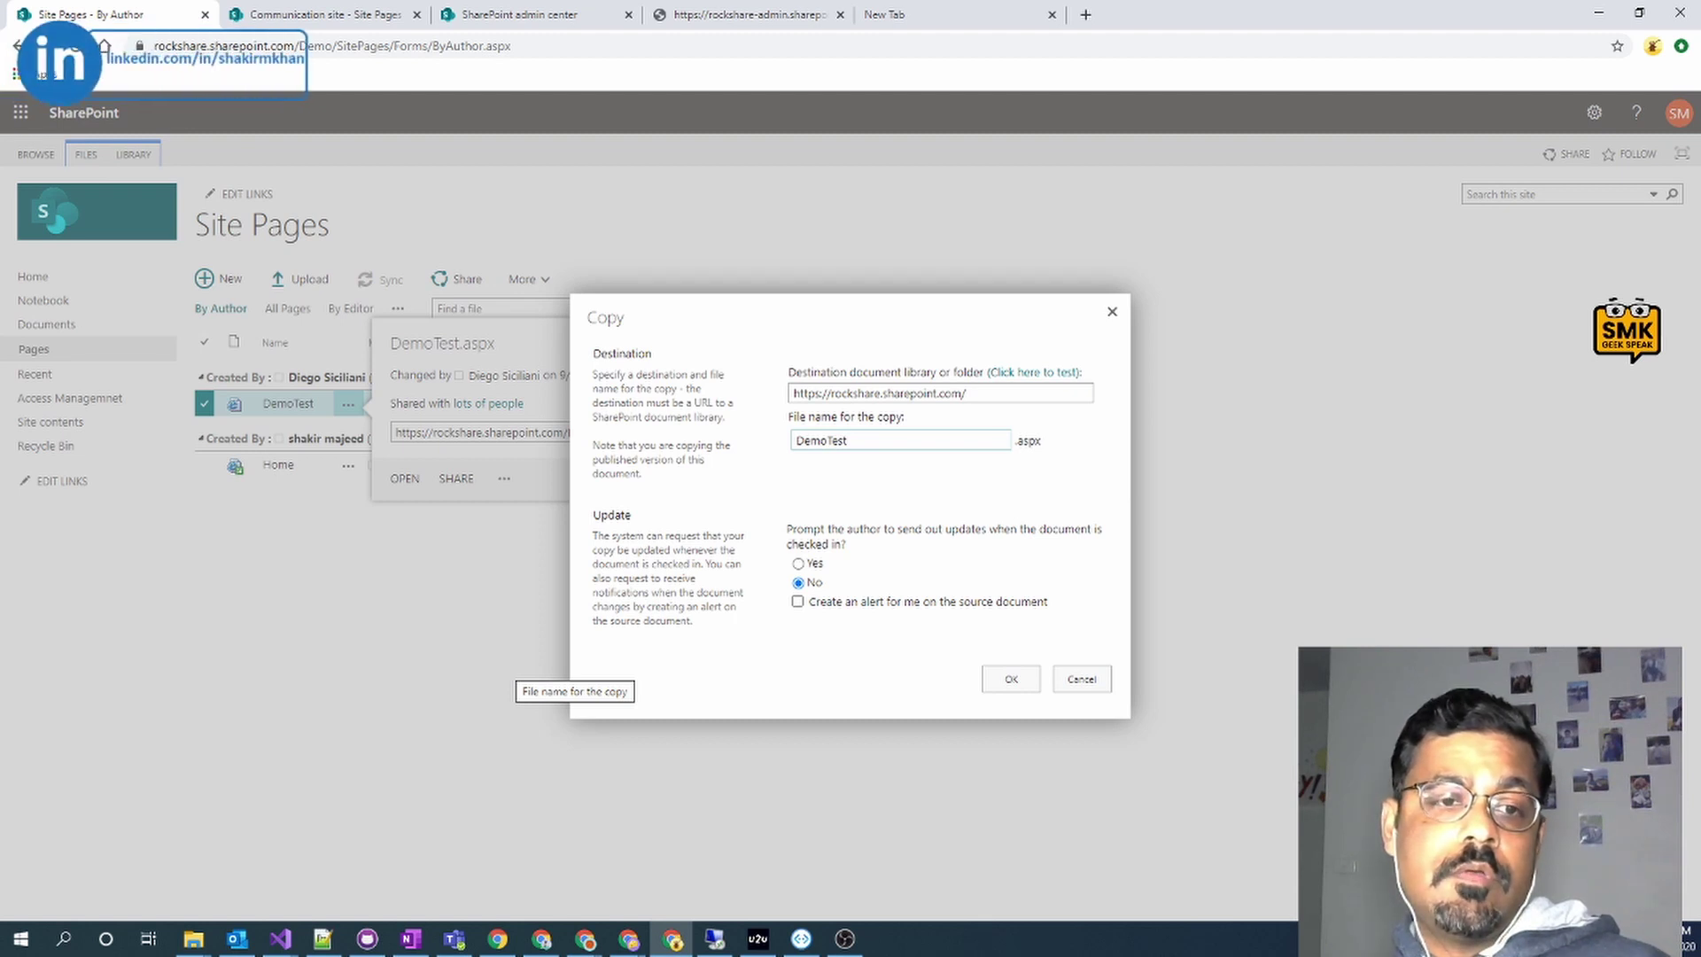
Step: Submit the DemoTest.aspx copy to rockshare.sharepoint.com, leaving it awaiting user confirmation
click(1013, 686)
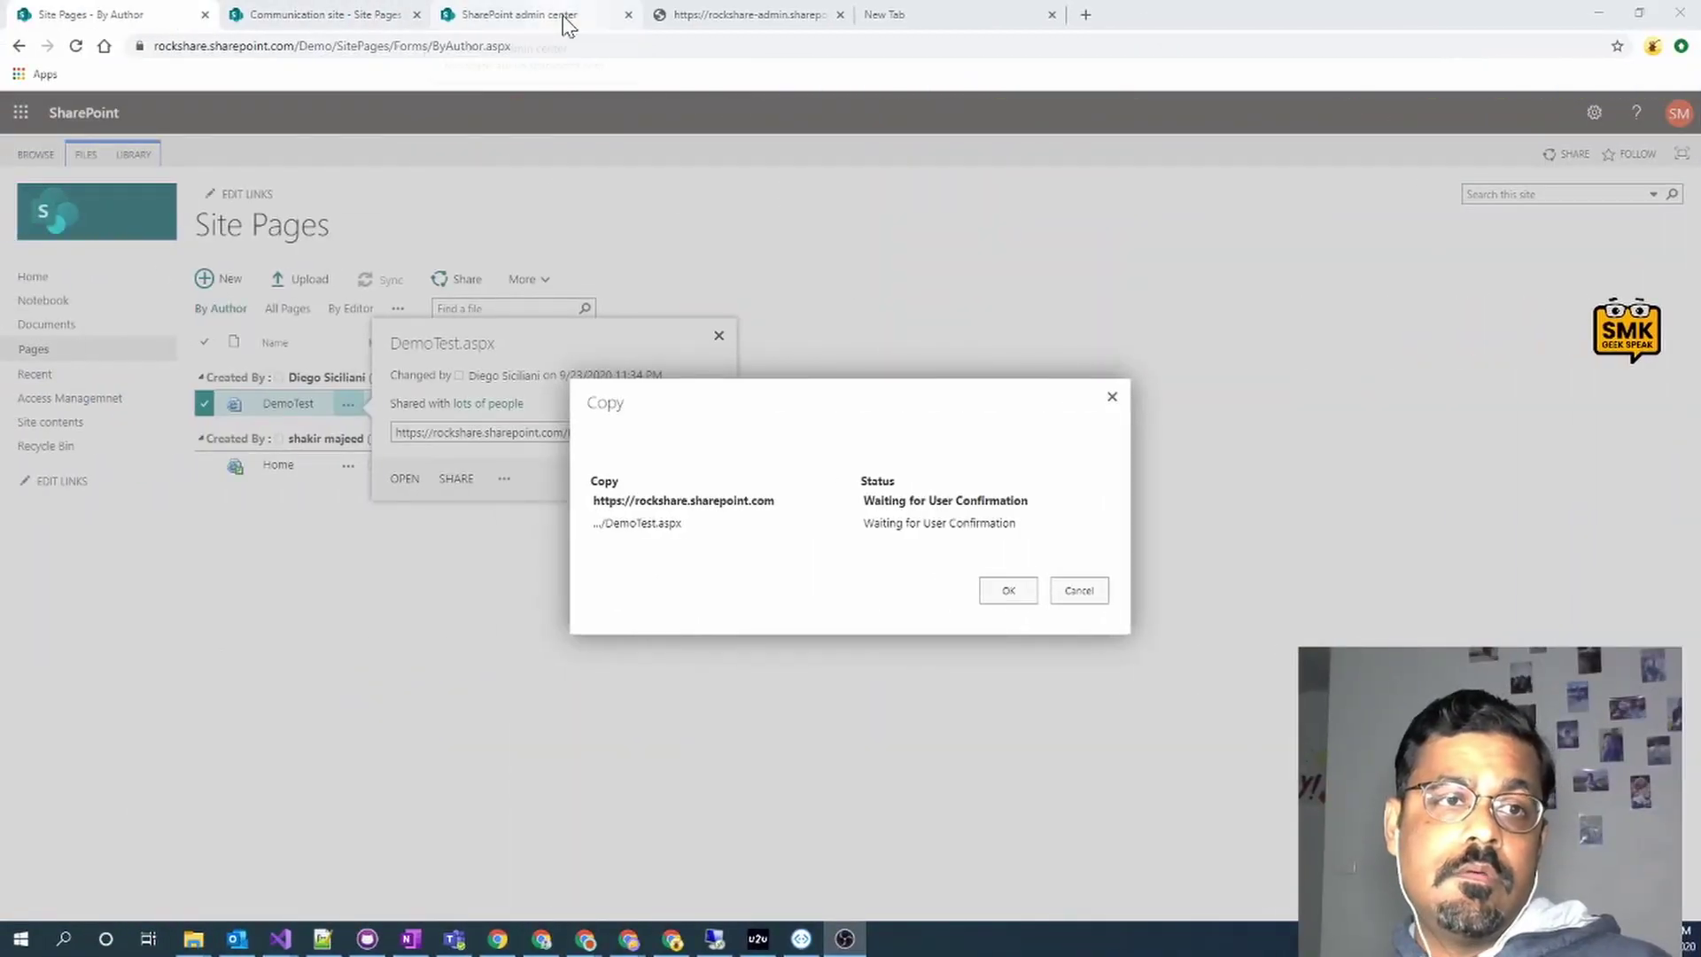
Step: Open the SharePoint admin center's classic settings page to review tenant settings
click(565, 25)
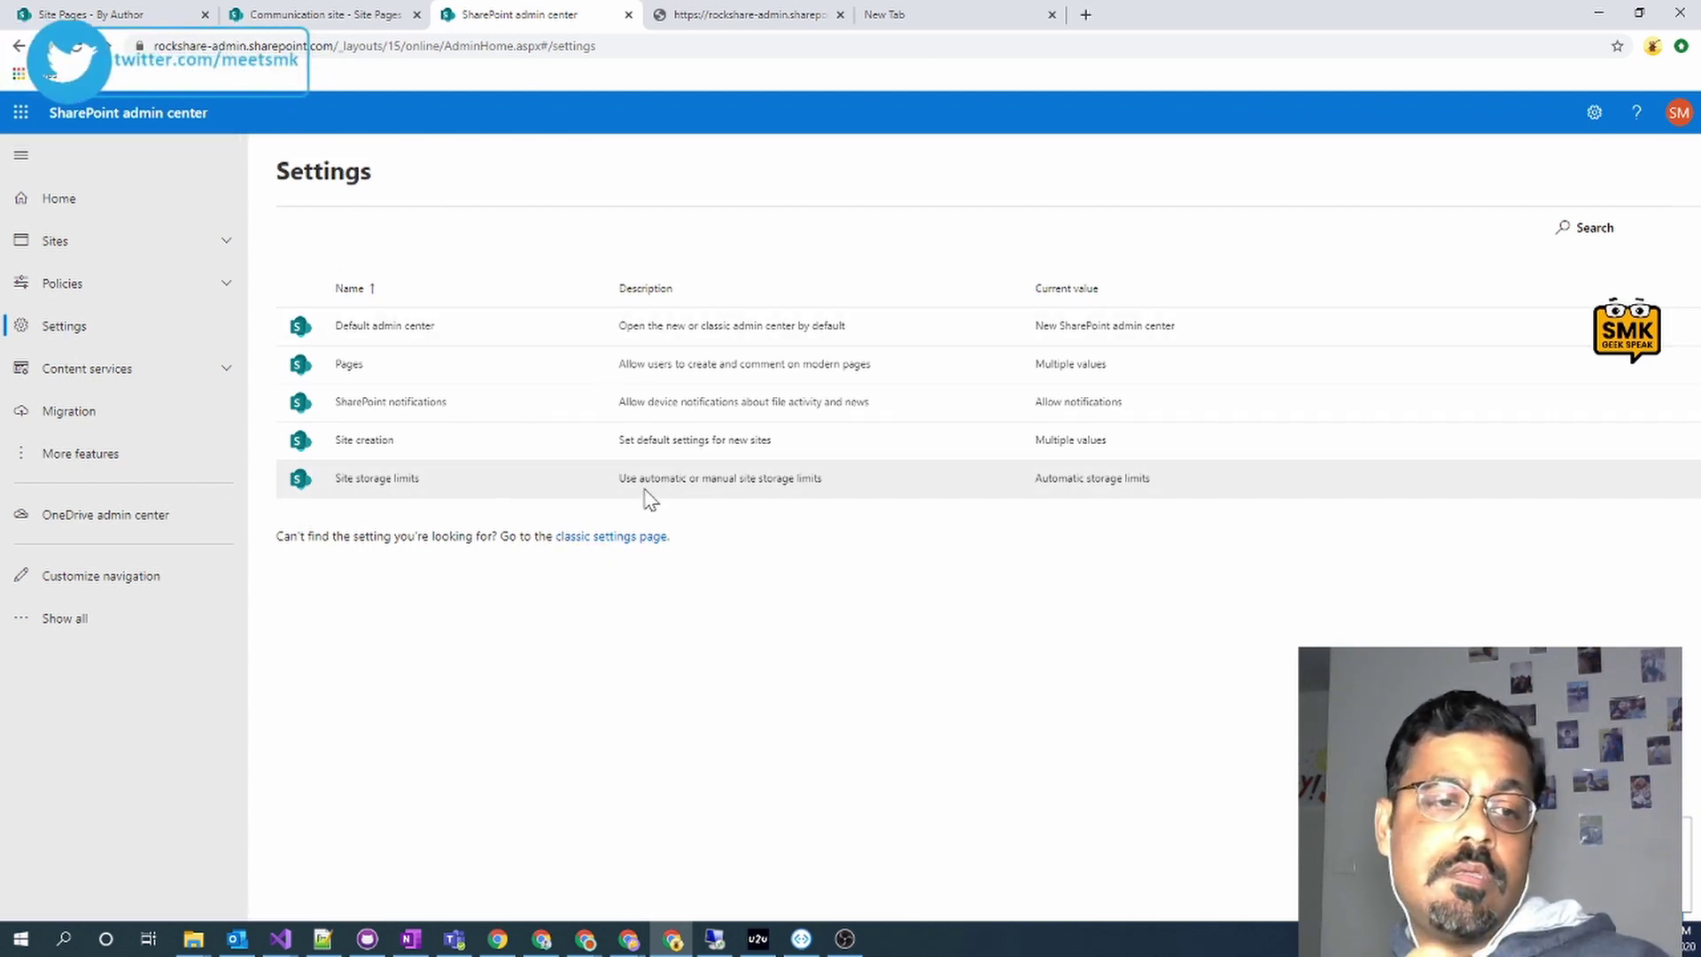
click(632, 549)
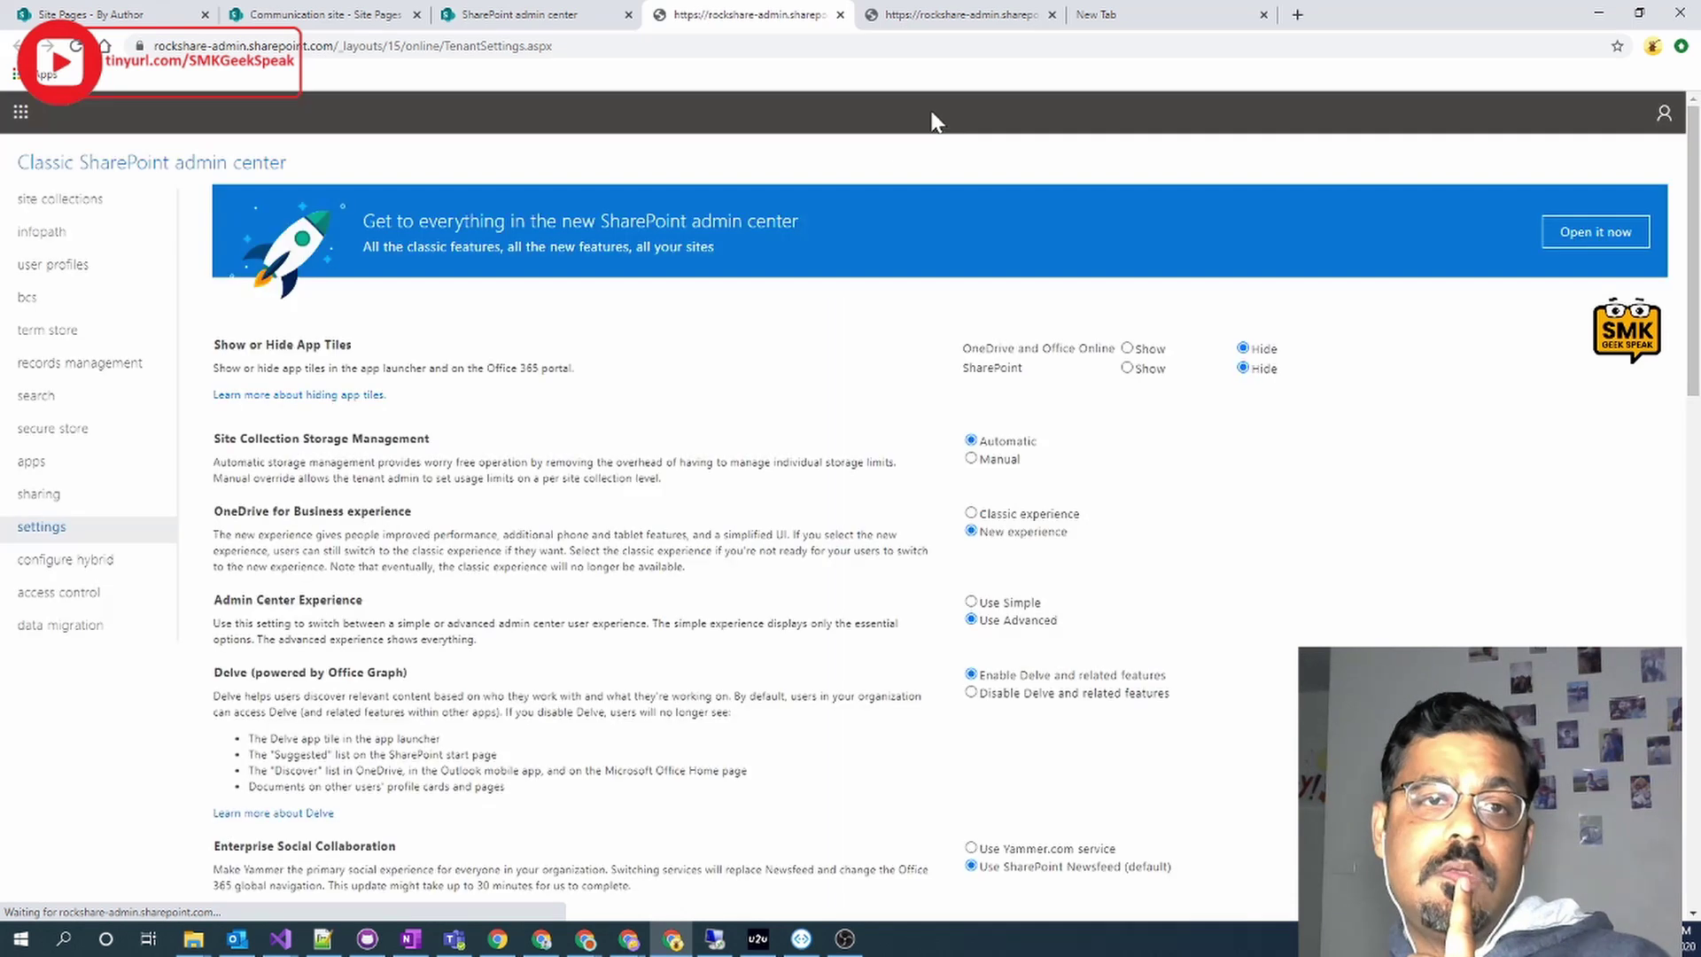
scroll(888, 243, down, 3)
scroll(912, 399, down, 3)
scroll(798, 506, down, 3)
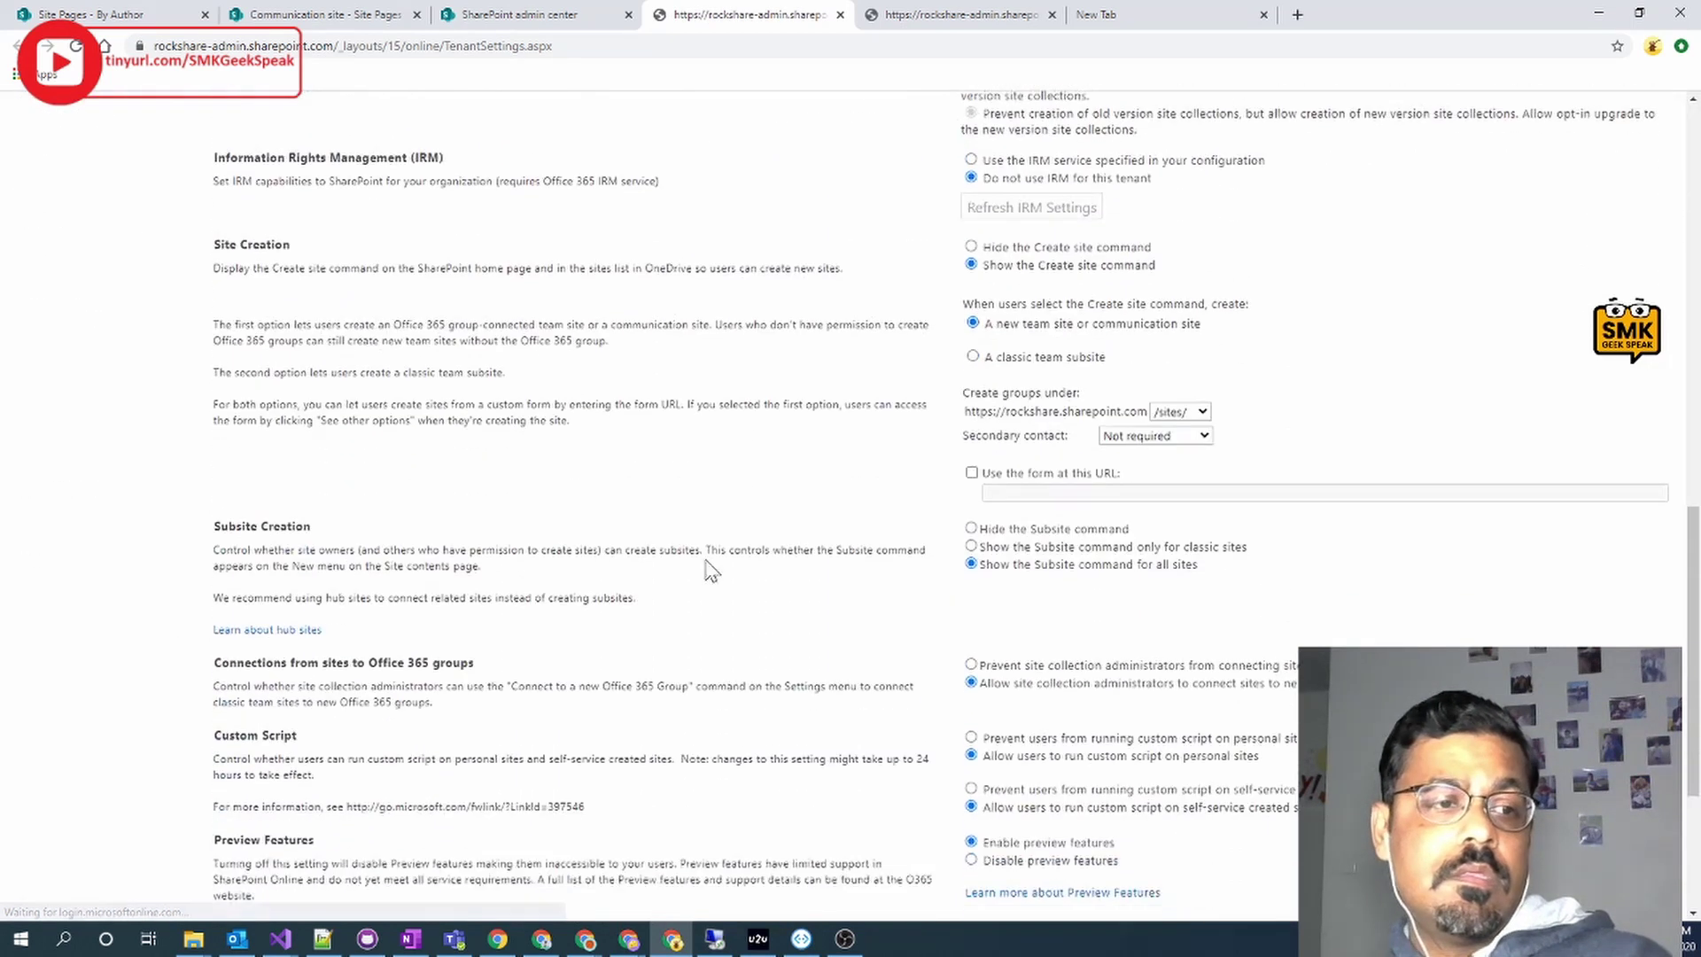
scroll(583, 538, down, 2)
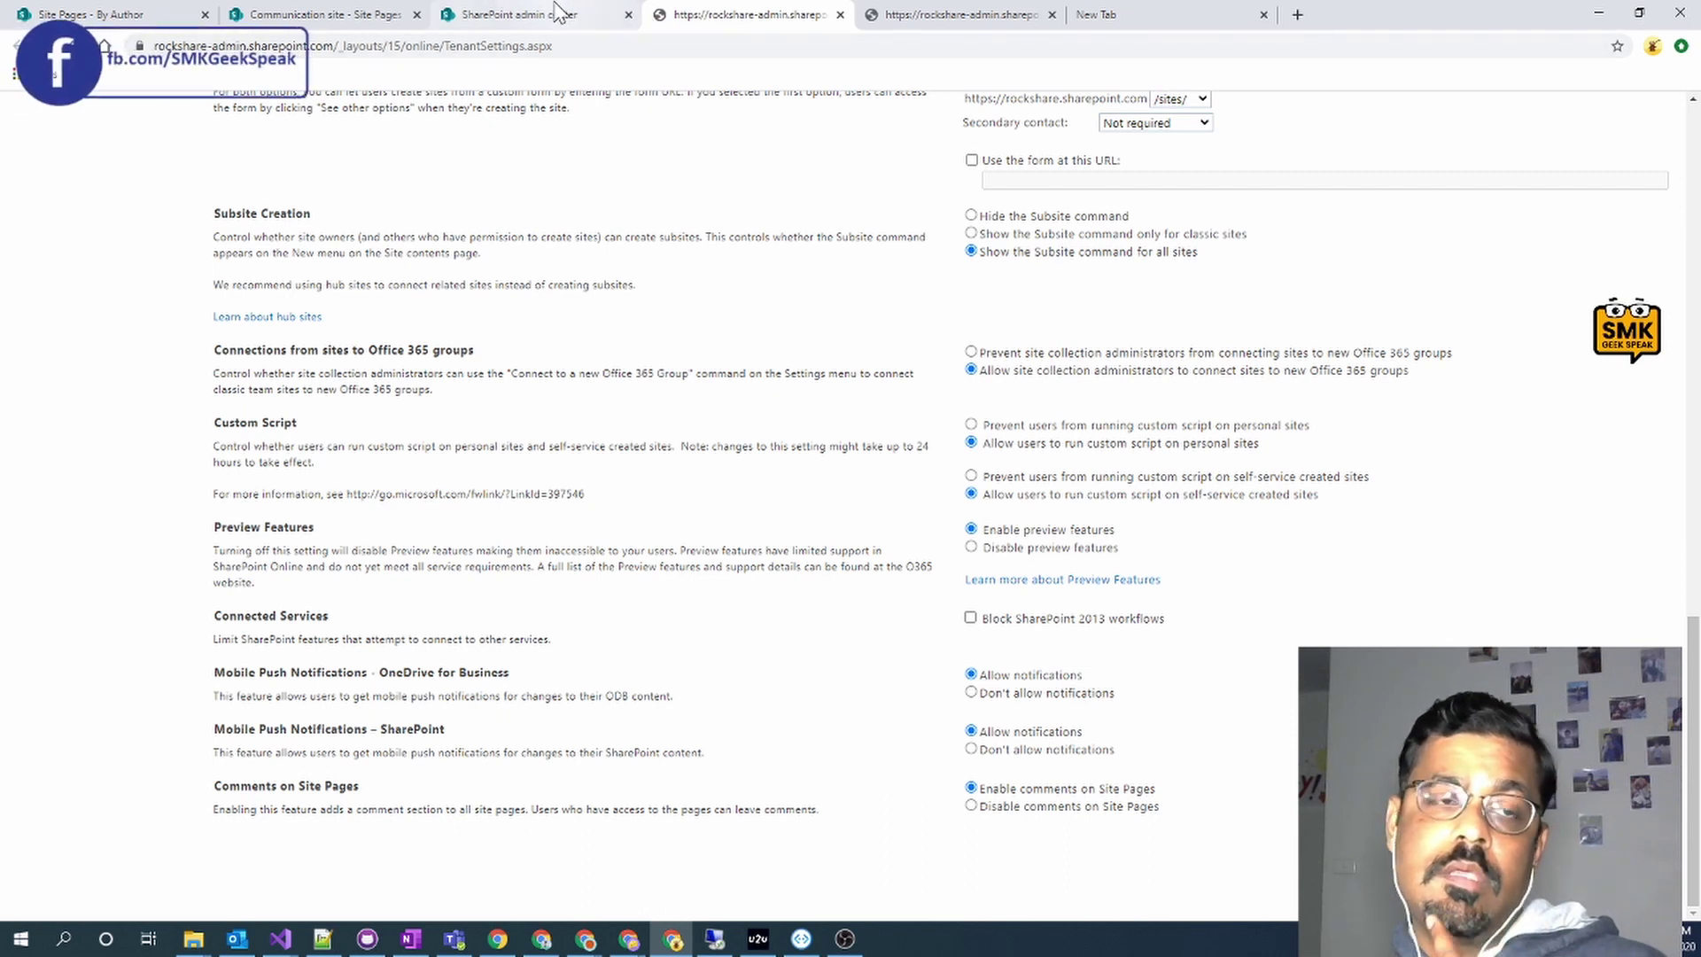
Step: Confirm the pending DemoTest.aspx copy and dismiss its failed-copy report
click(558, 14)
click(350, 14)
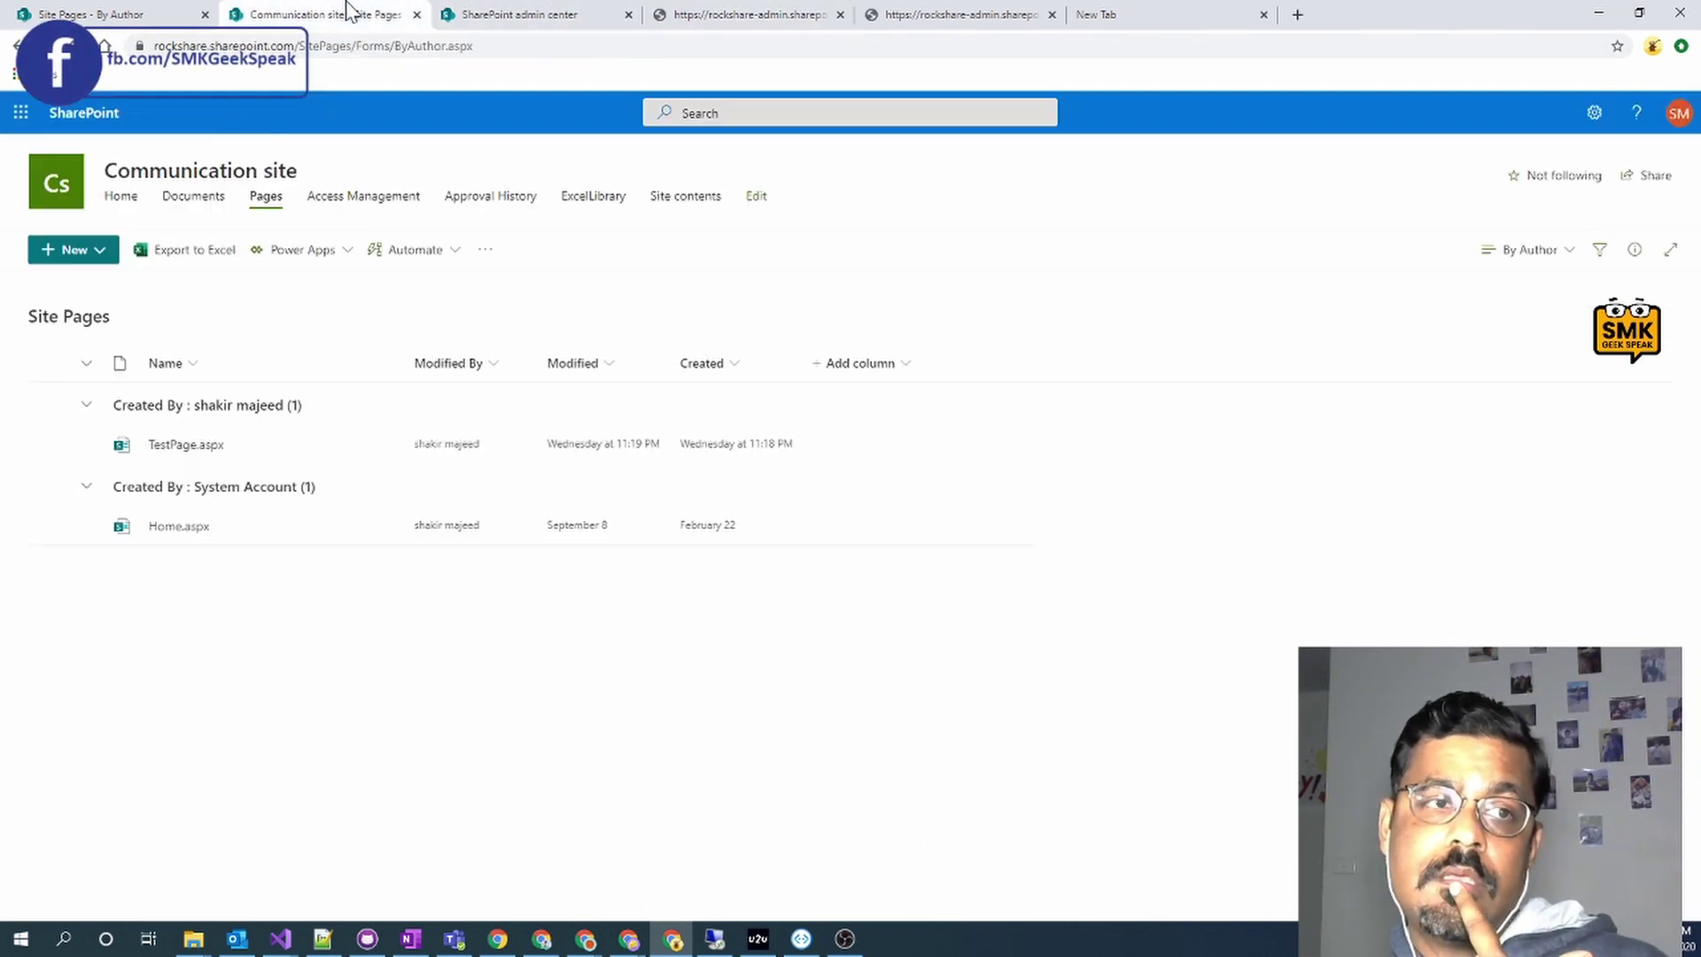
click(127, 15)
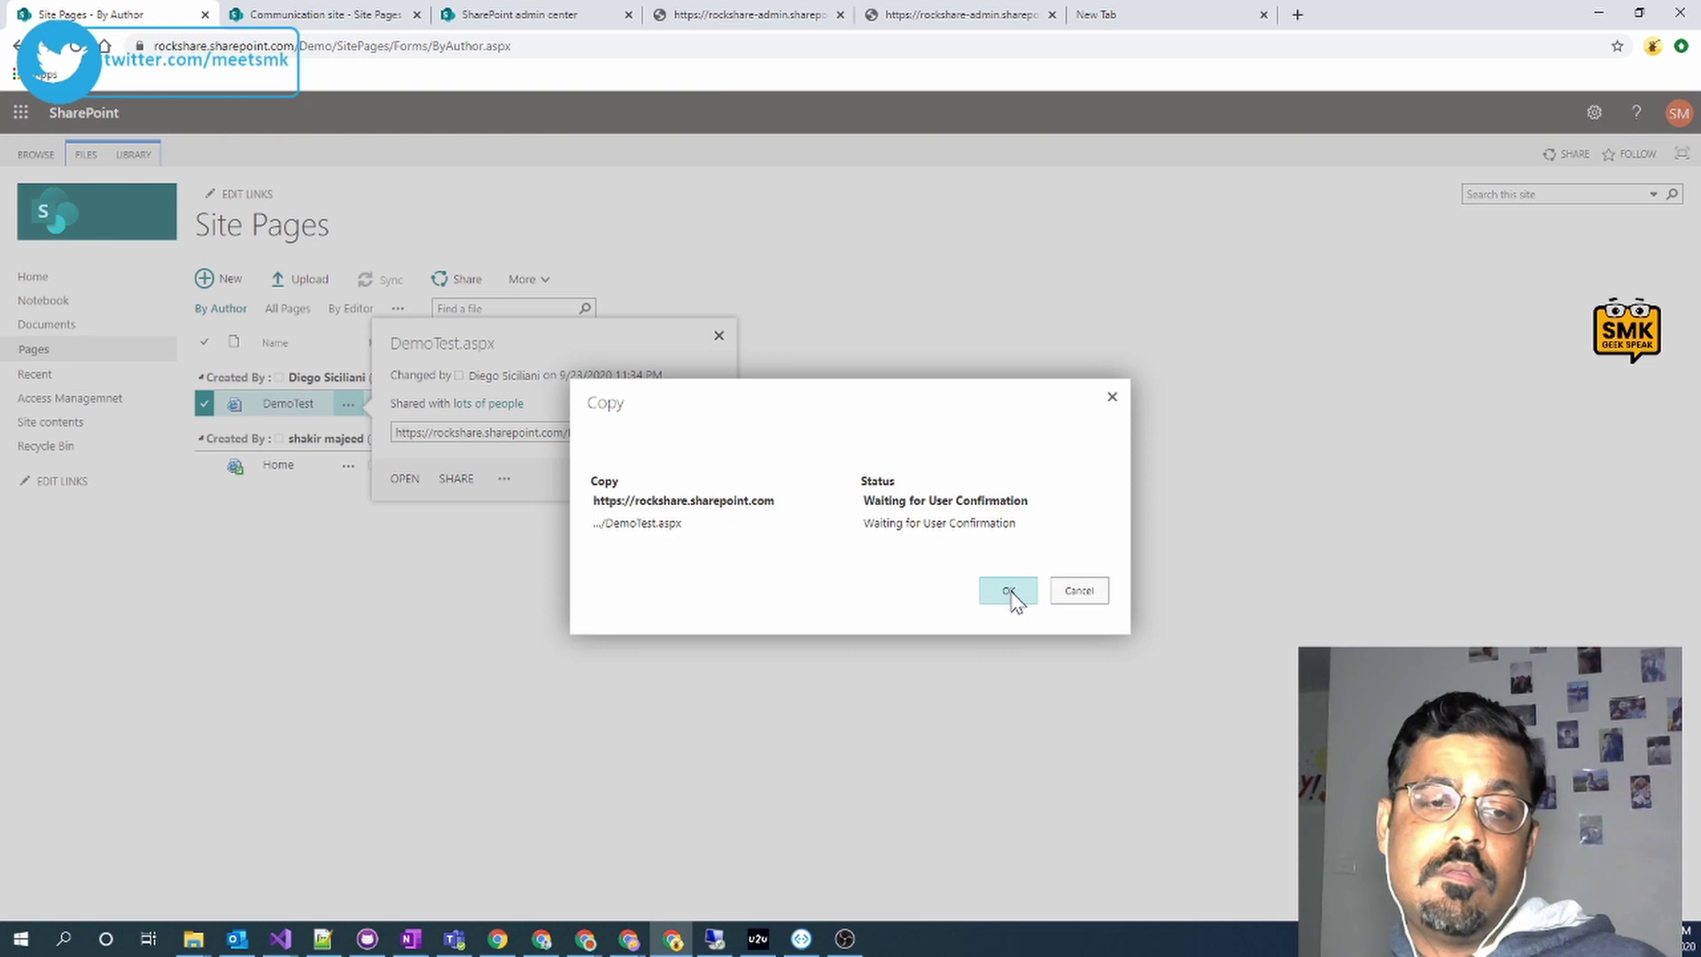
click(1010, 592)
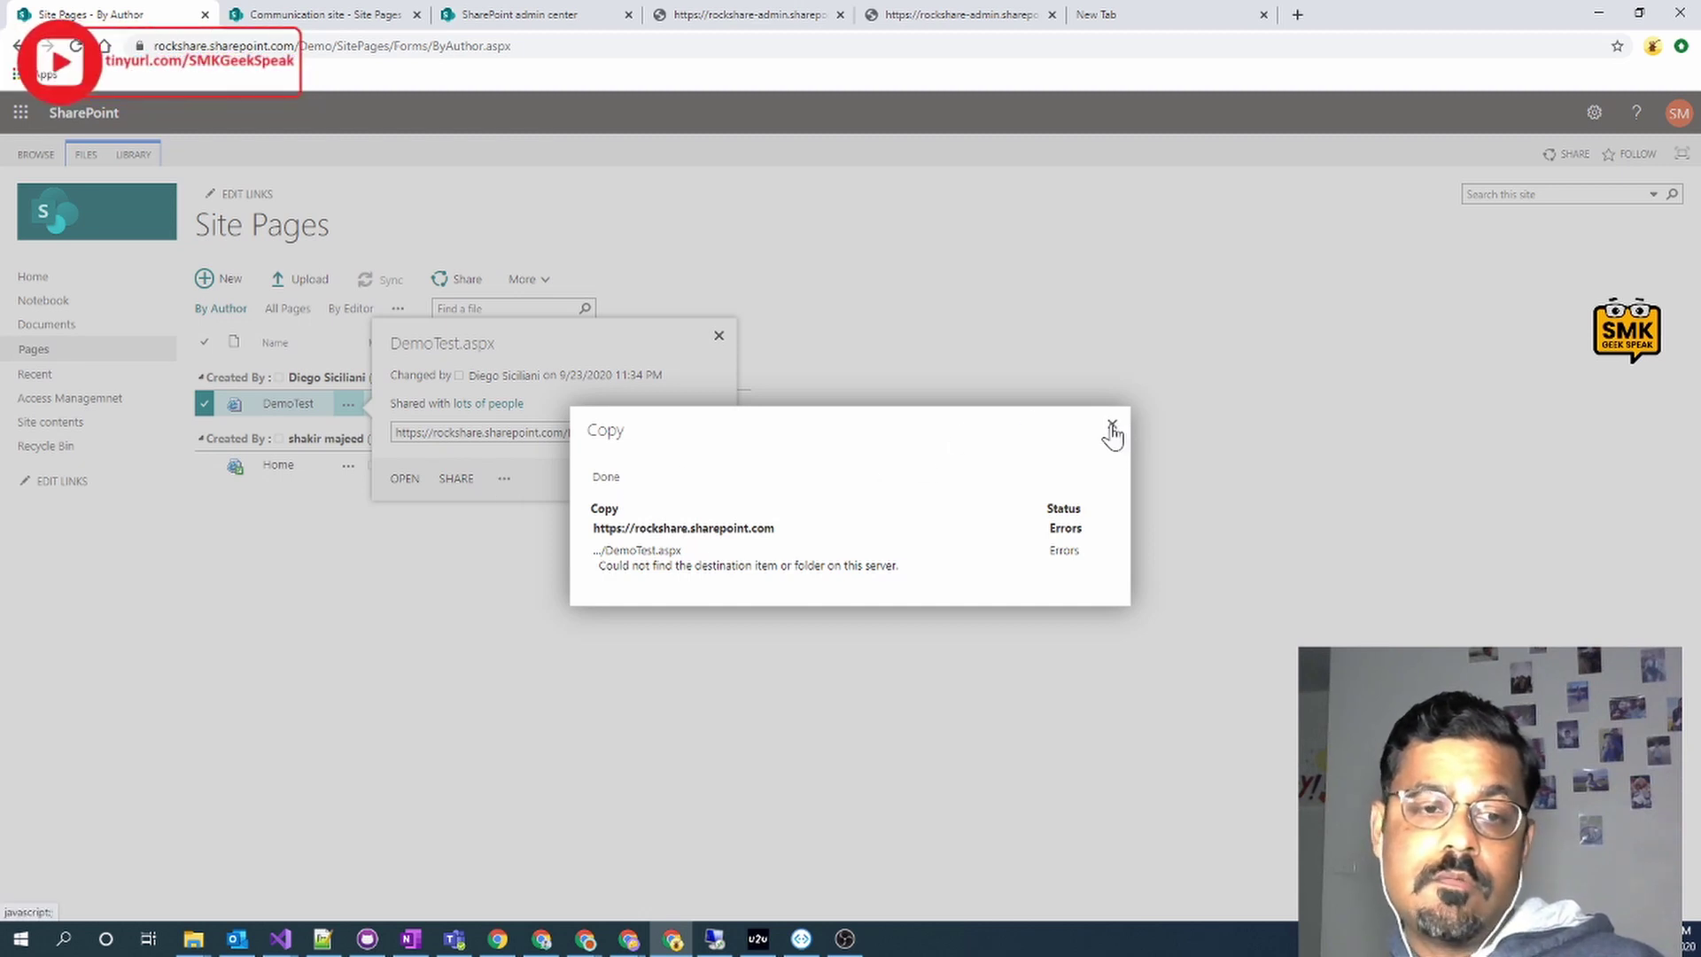
click(1113, 430)
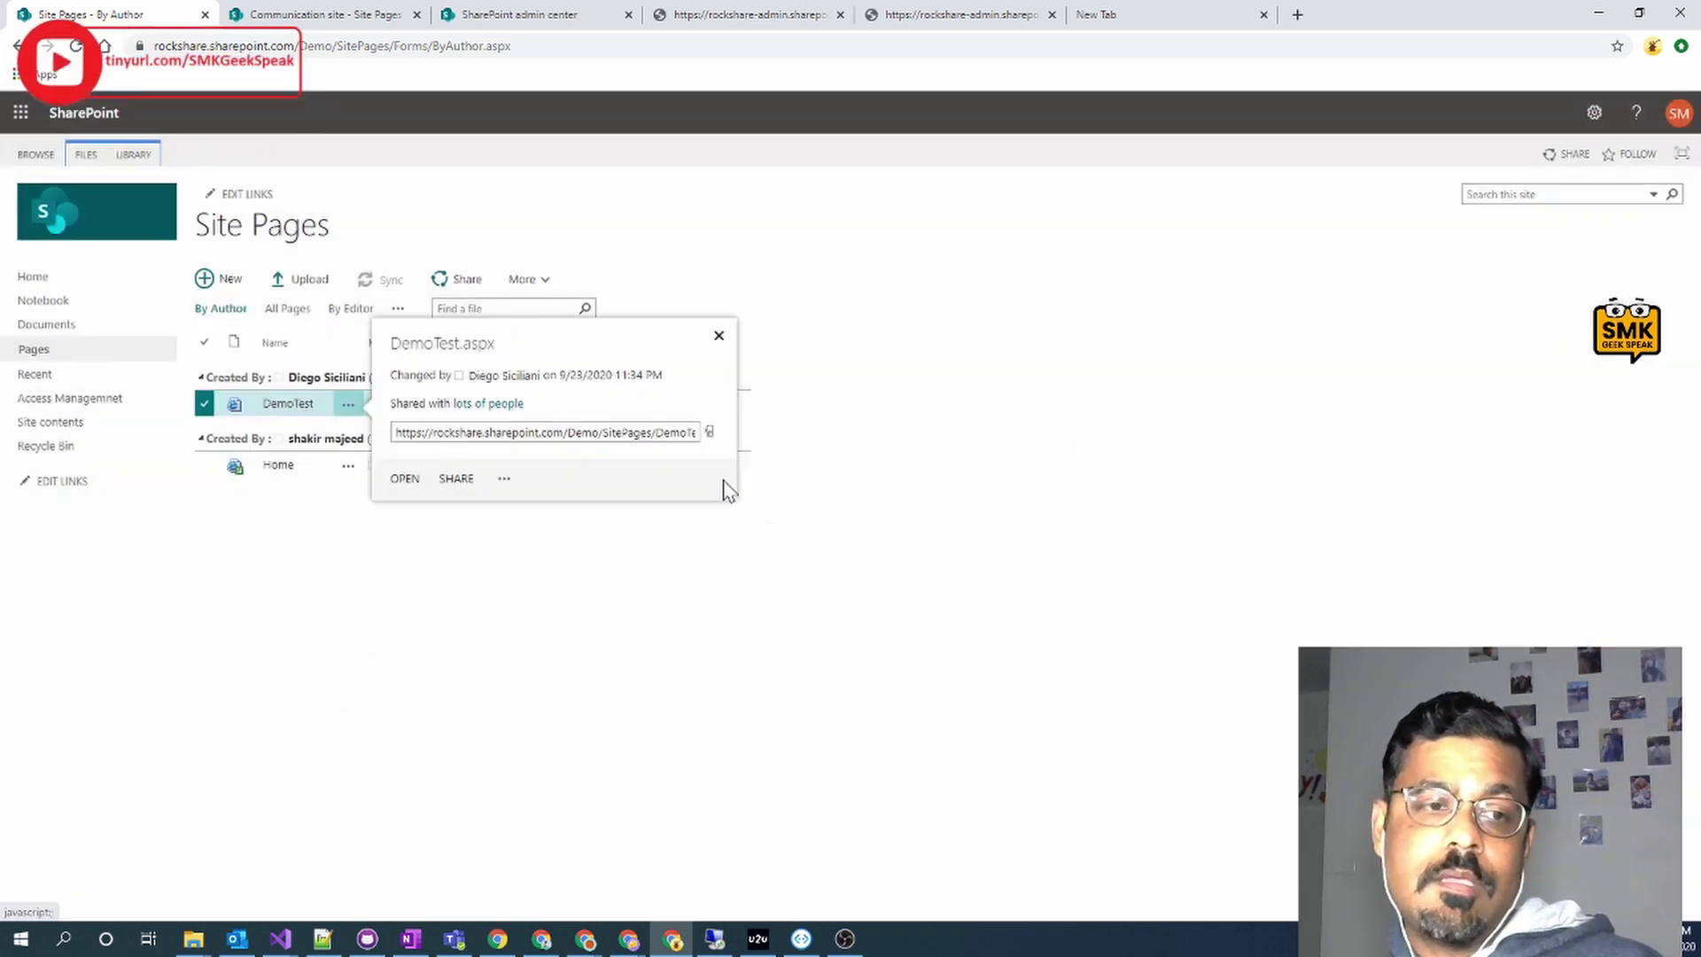
click(505, 481)
click(548, 615)
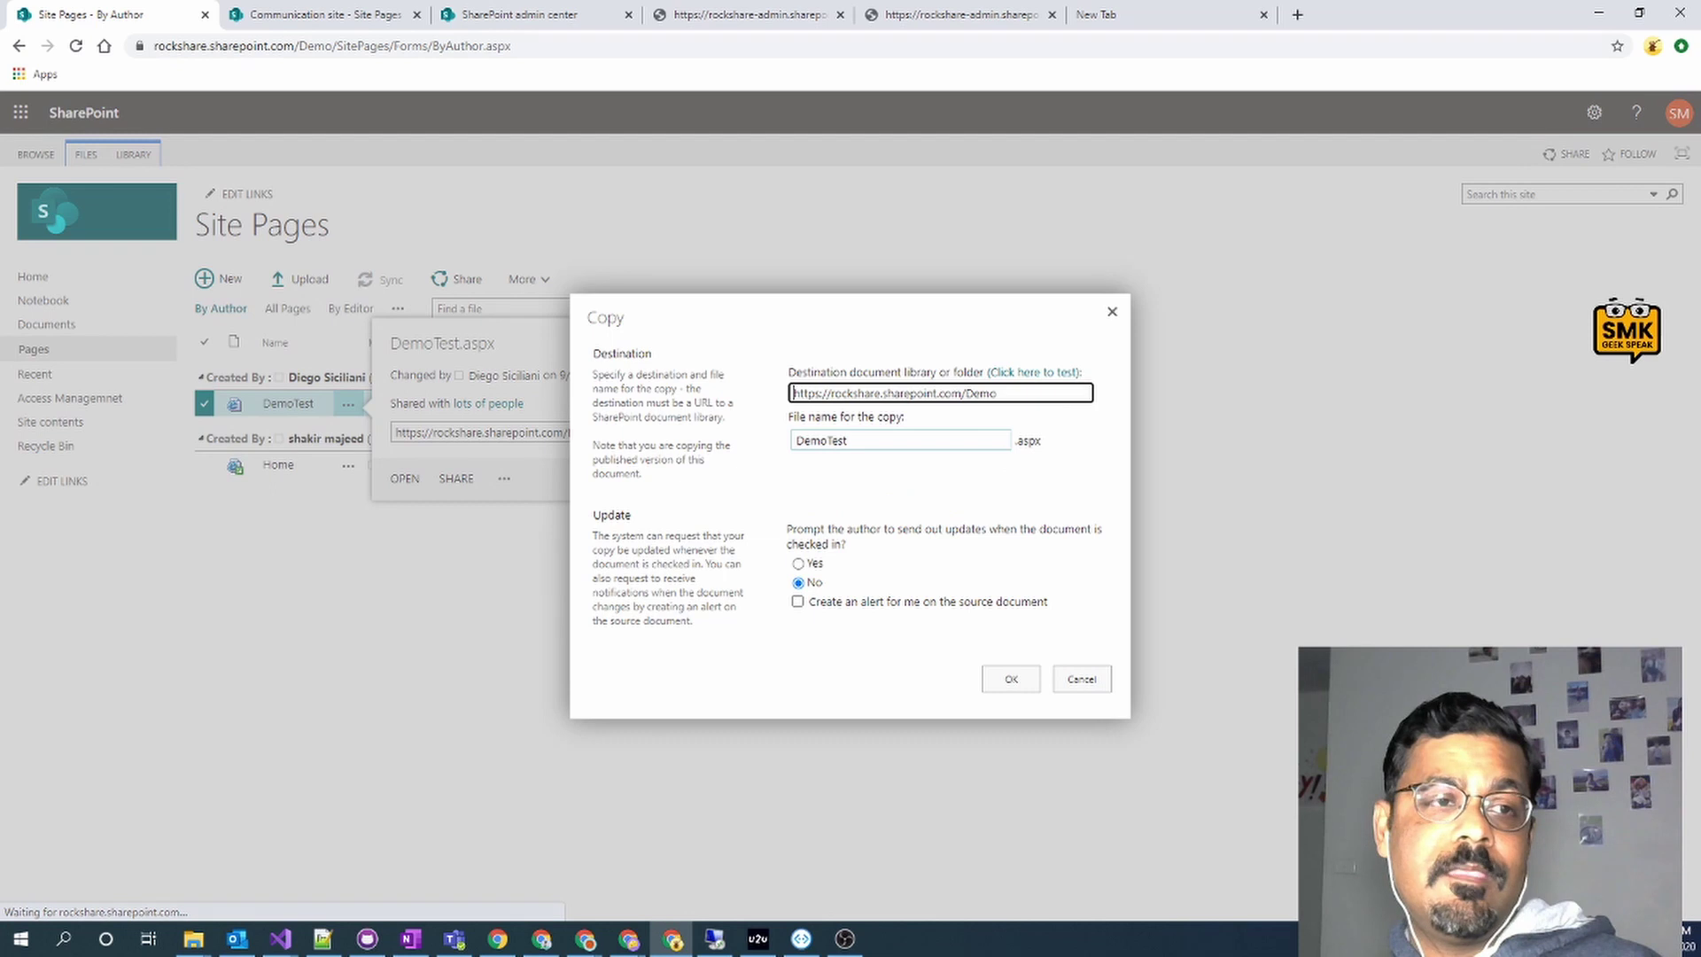
click(965, 393)
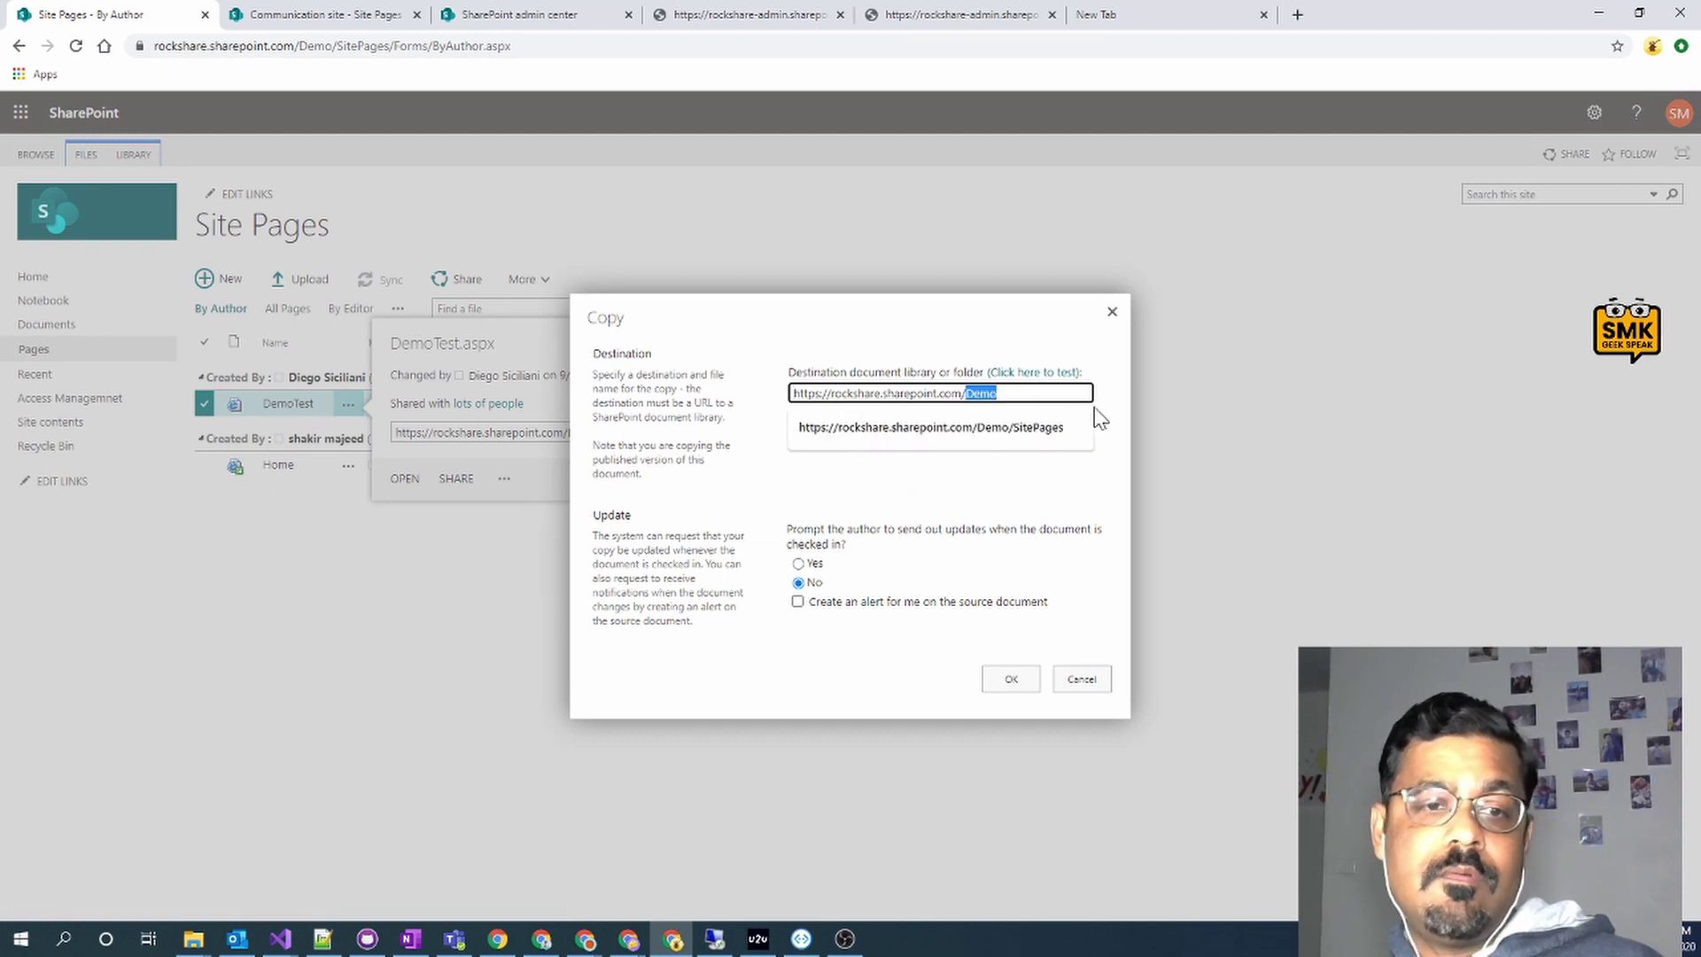
key(BackSpace)
key(Down)
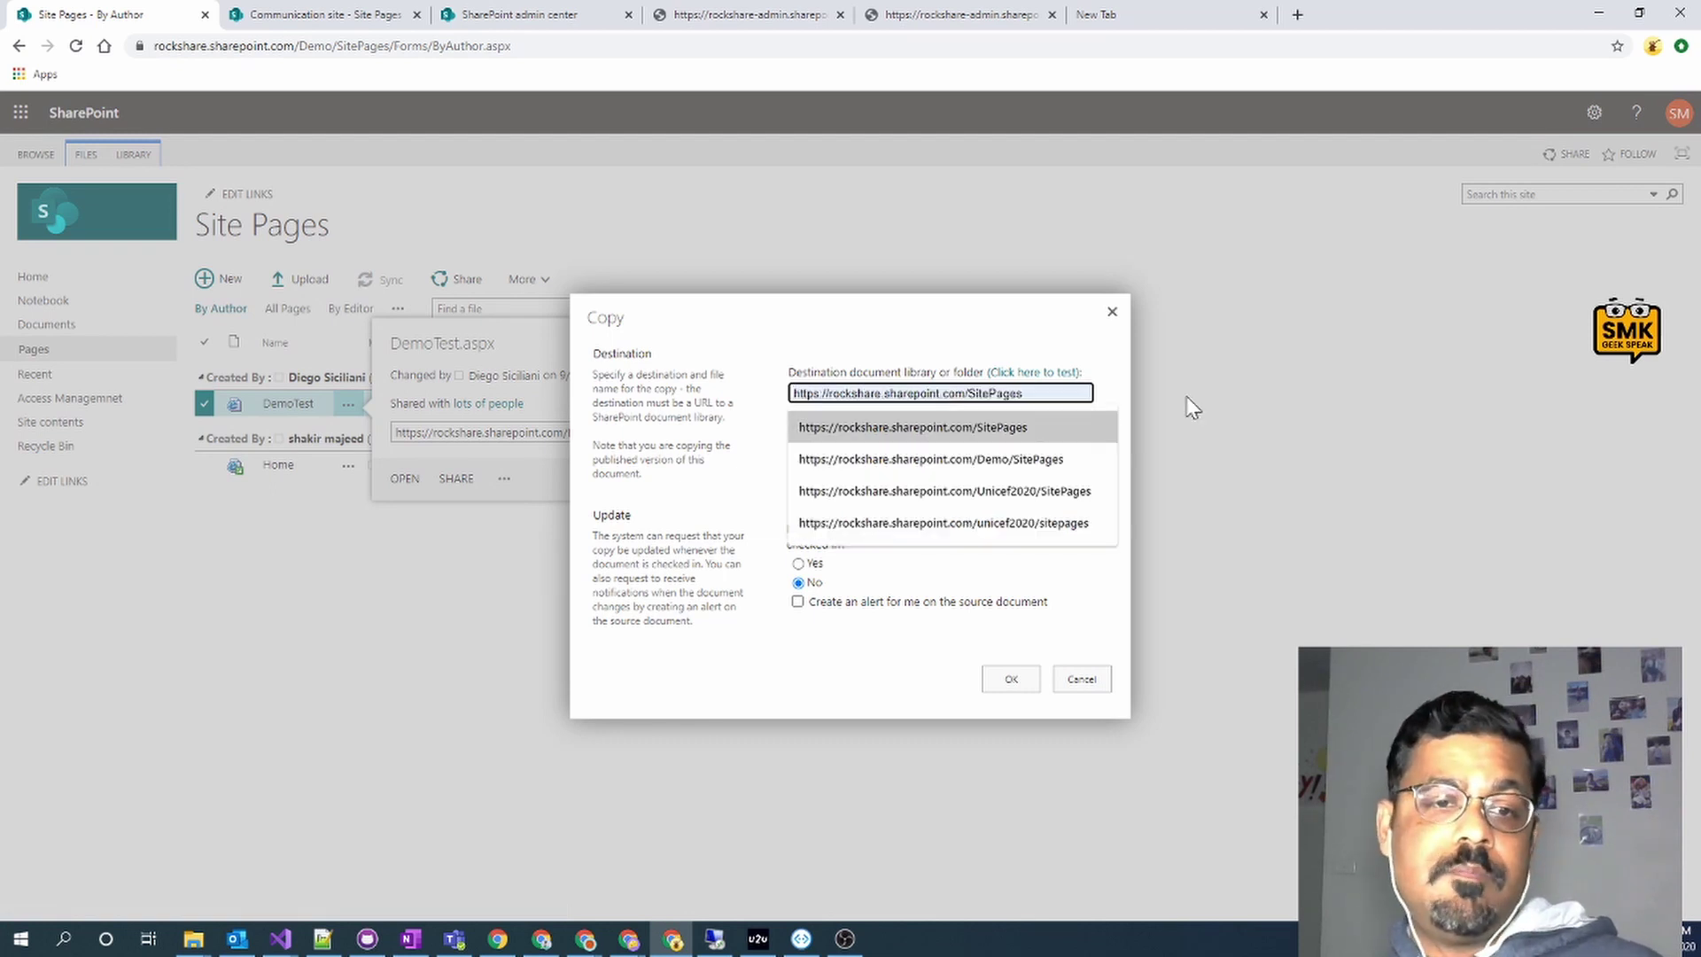
click(997, 430)
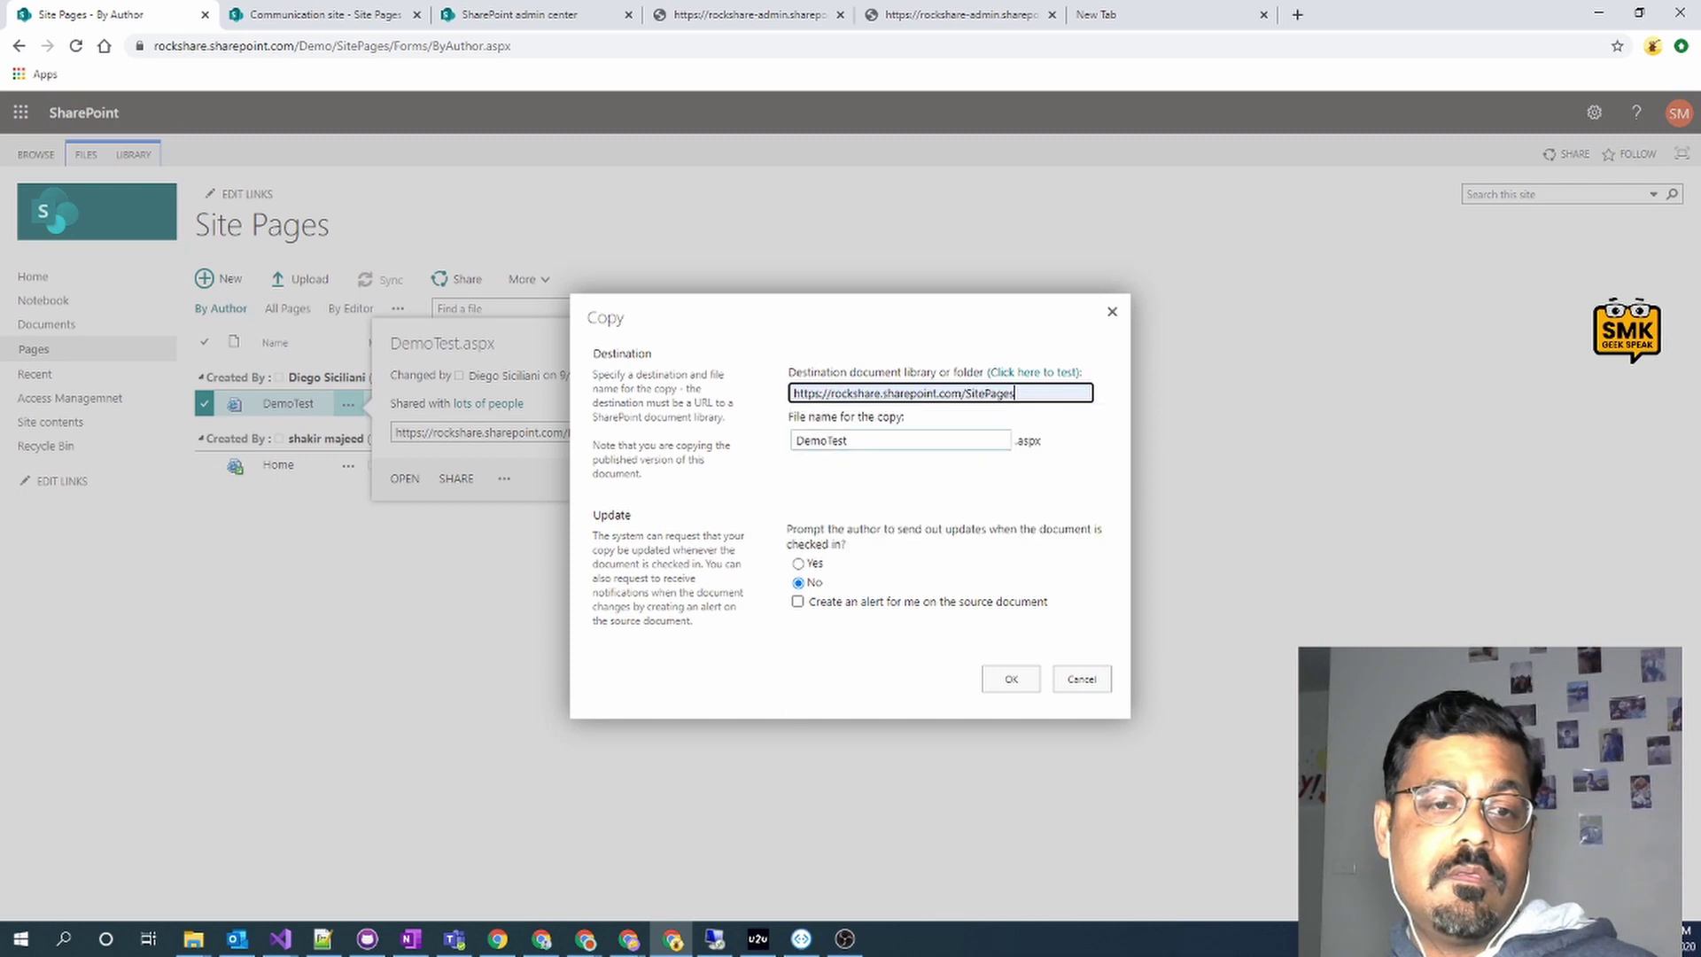
click(1020, 683)
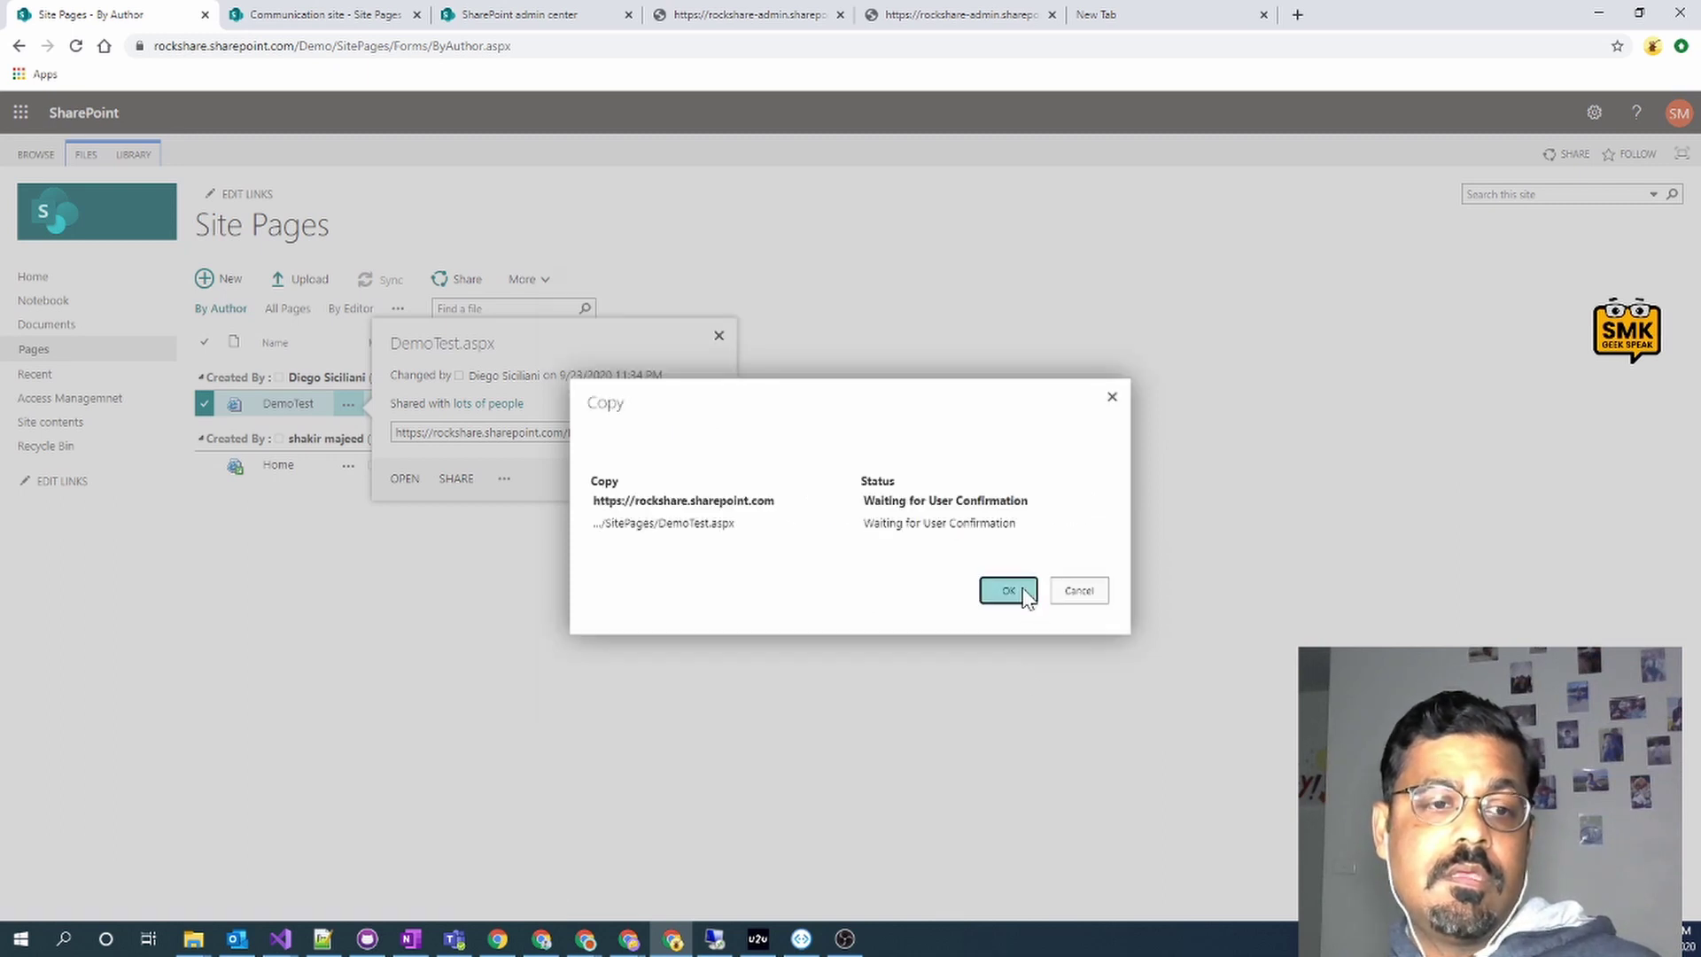
click(1025, 598)
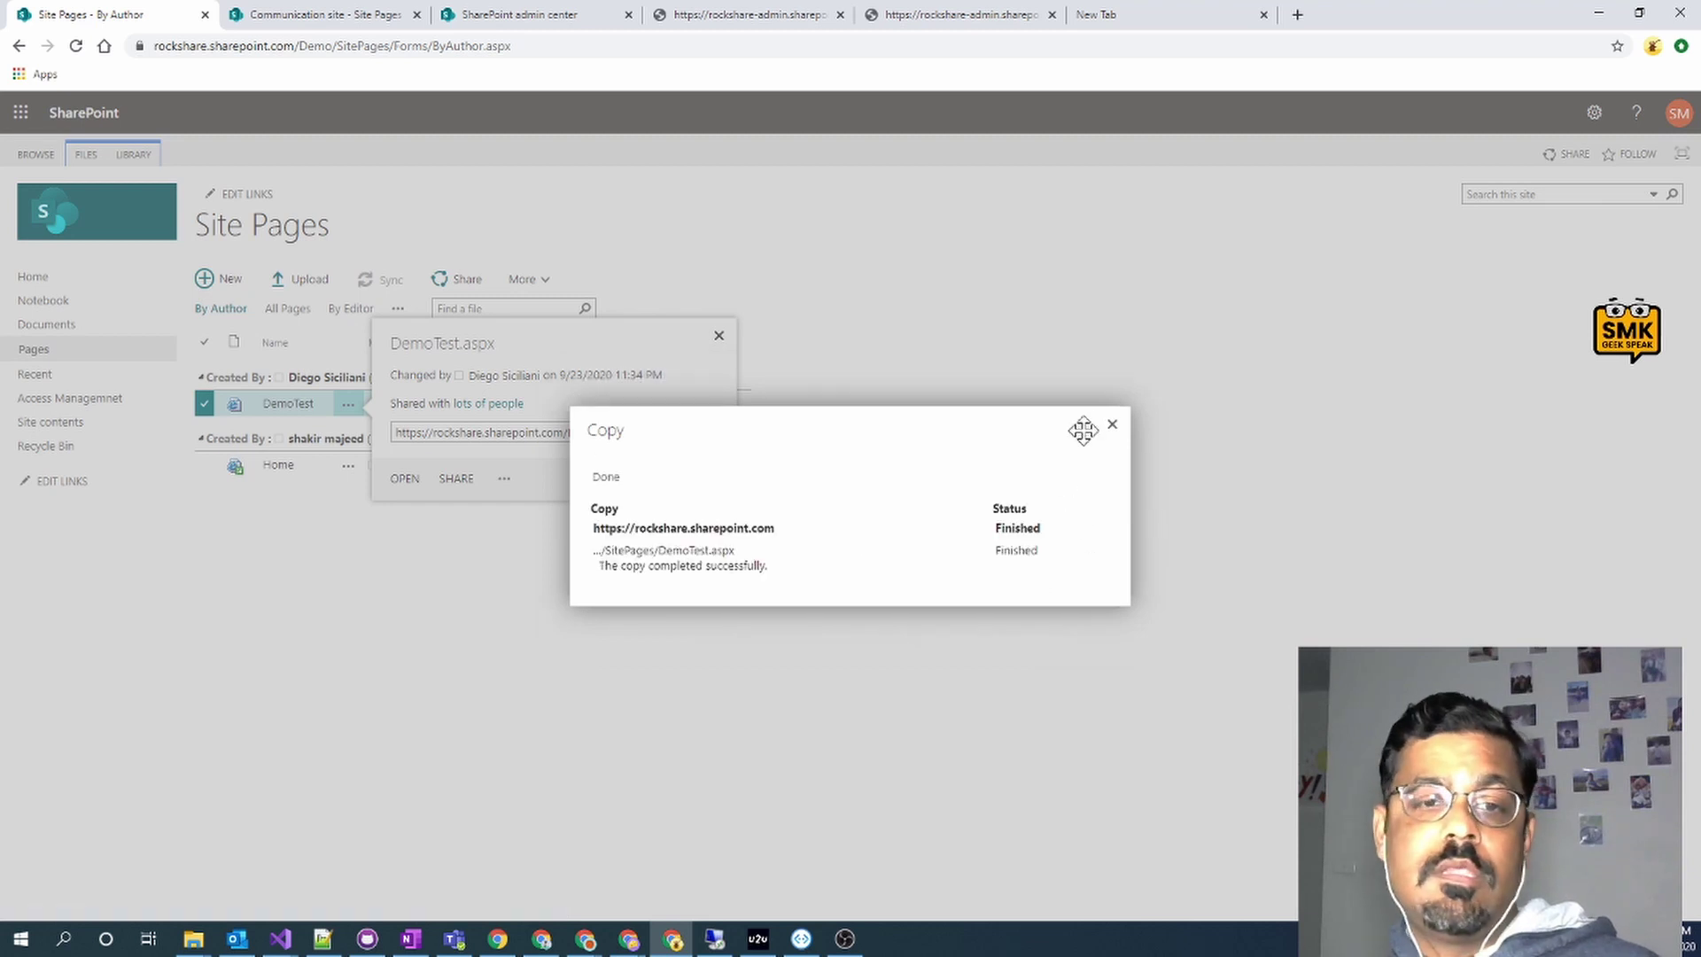
Step: Close the success report and check the Communication site's Site Pages for DemoTest.aspx
click(1114, 427)
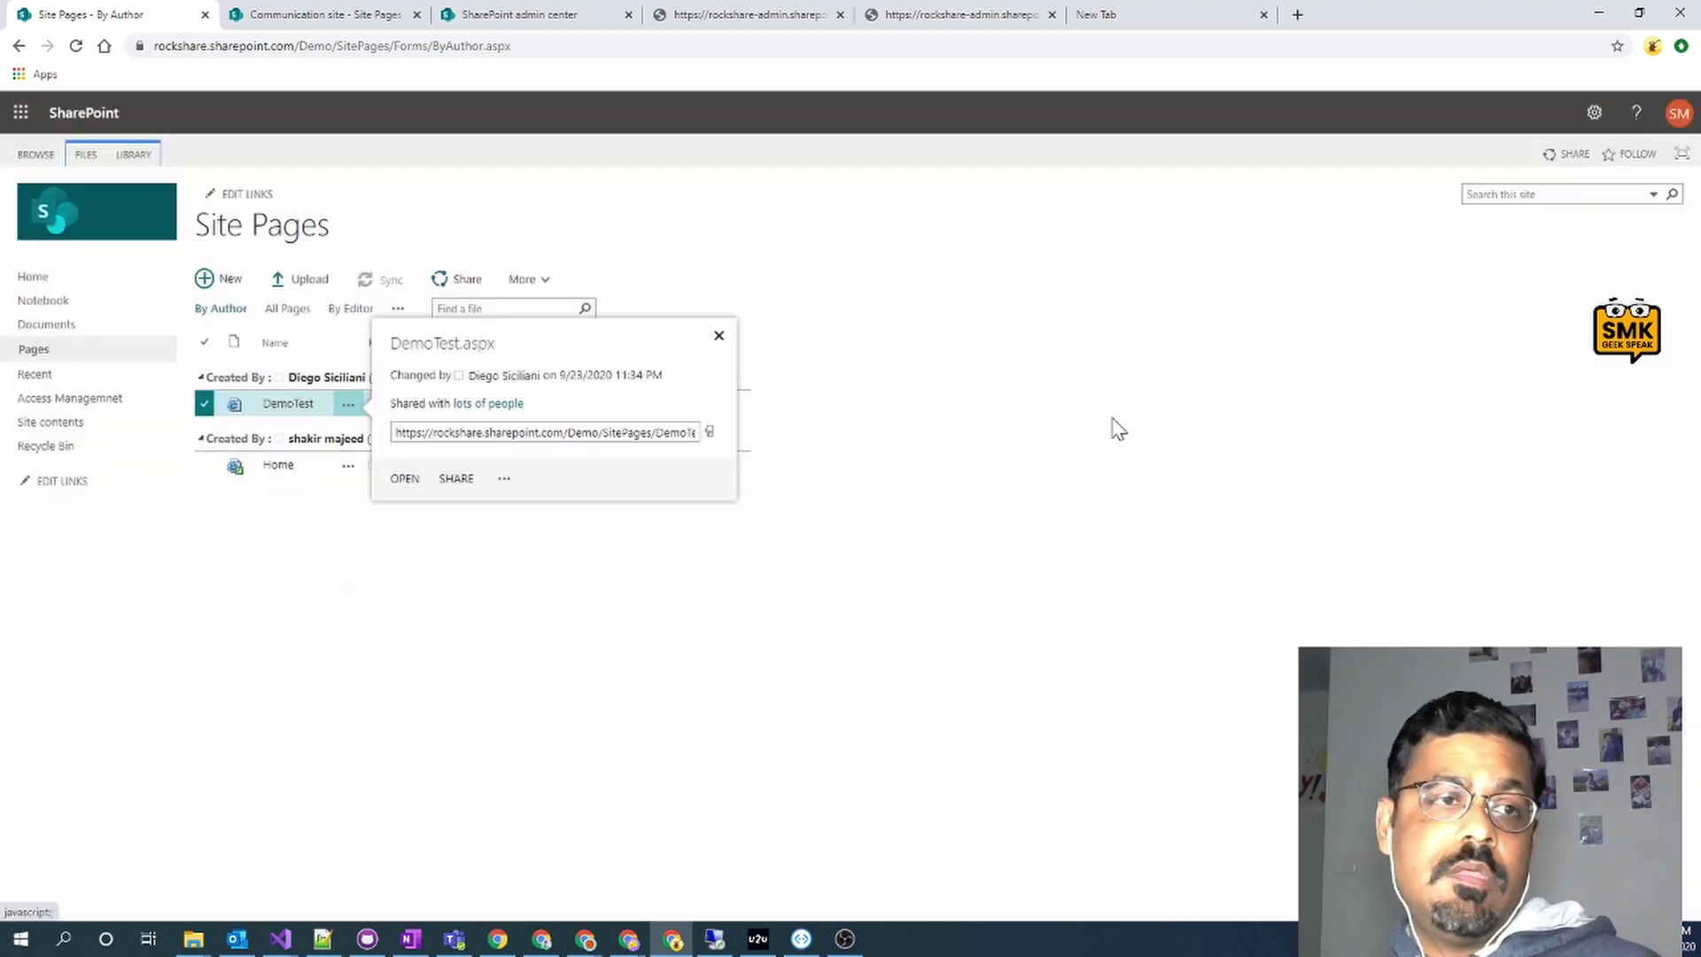
click(334, 16)
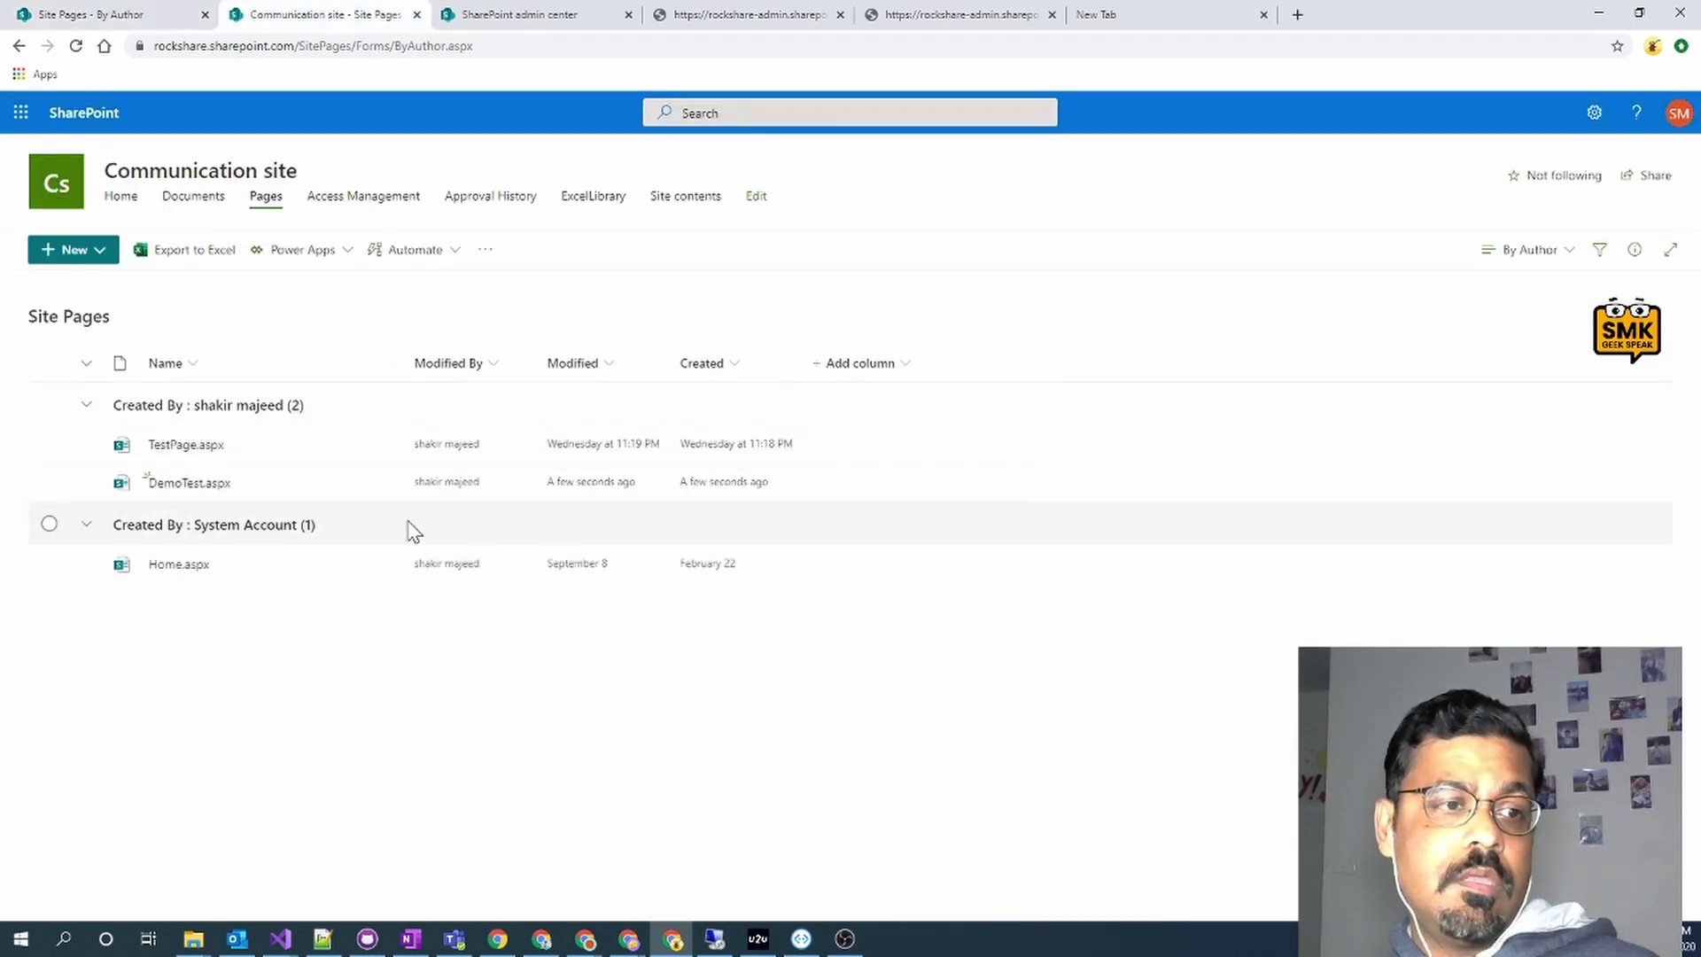